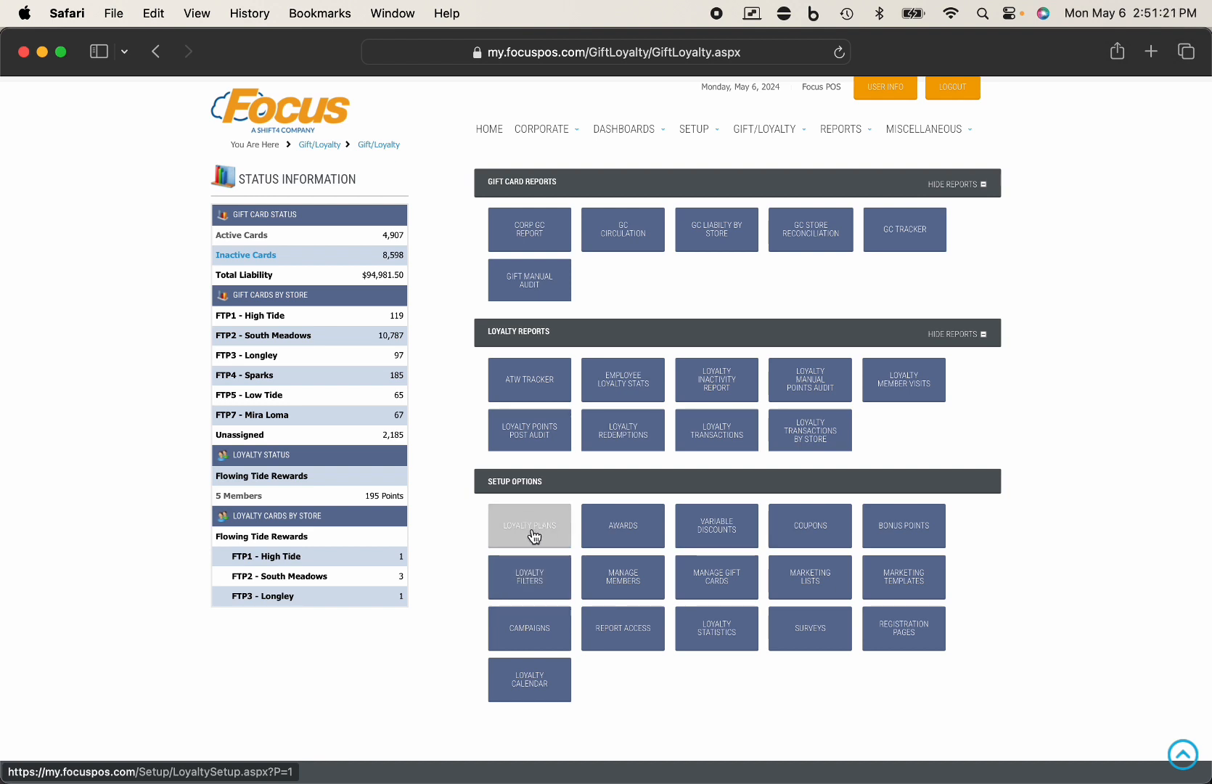
- Open the Gift/Loyalty page with gift card status, loyalty reports and loyalty setup options
{"action": "left_click", "coordinate": [533, 536]}
- Load the Flowing Tide Rewards plan in Loyalty Plan Setup
{"action": "left_click", "coordinate": [400, 246]}
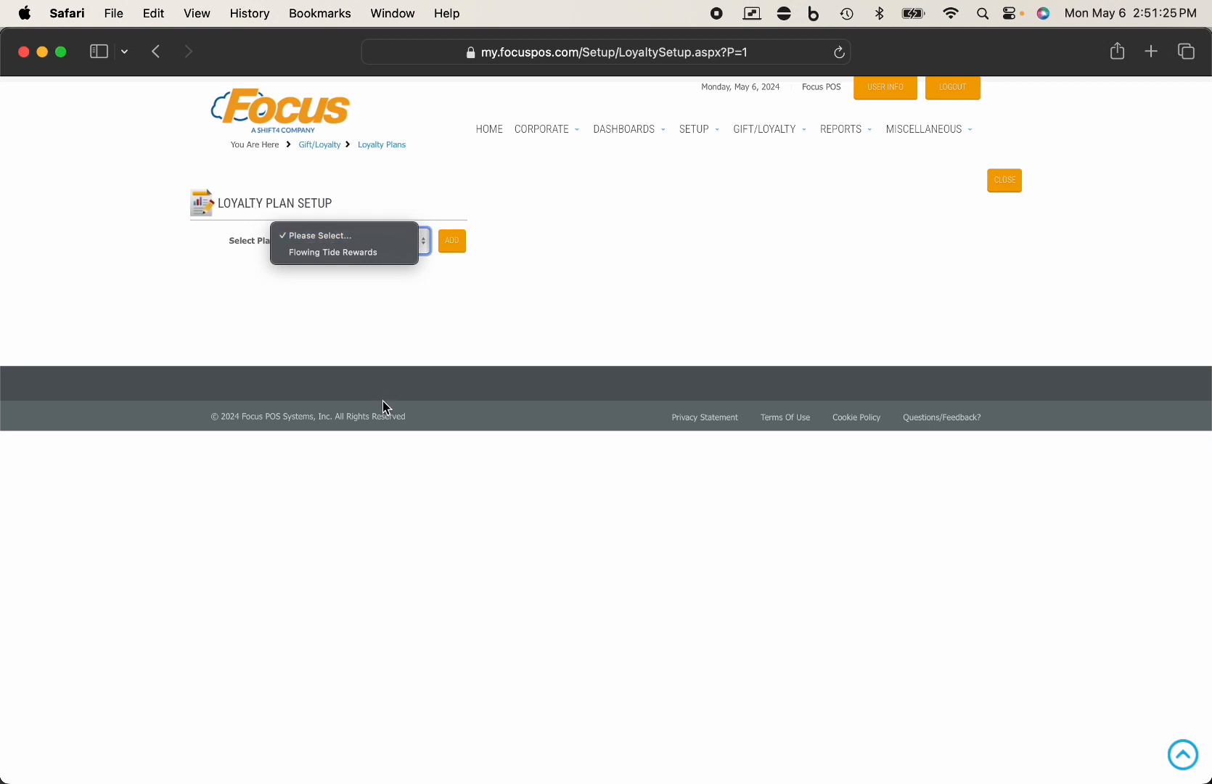
{"action": "left_click", "coordinate": [384, 262]}
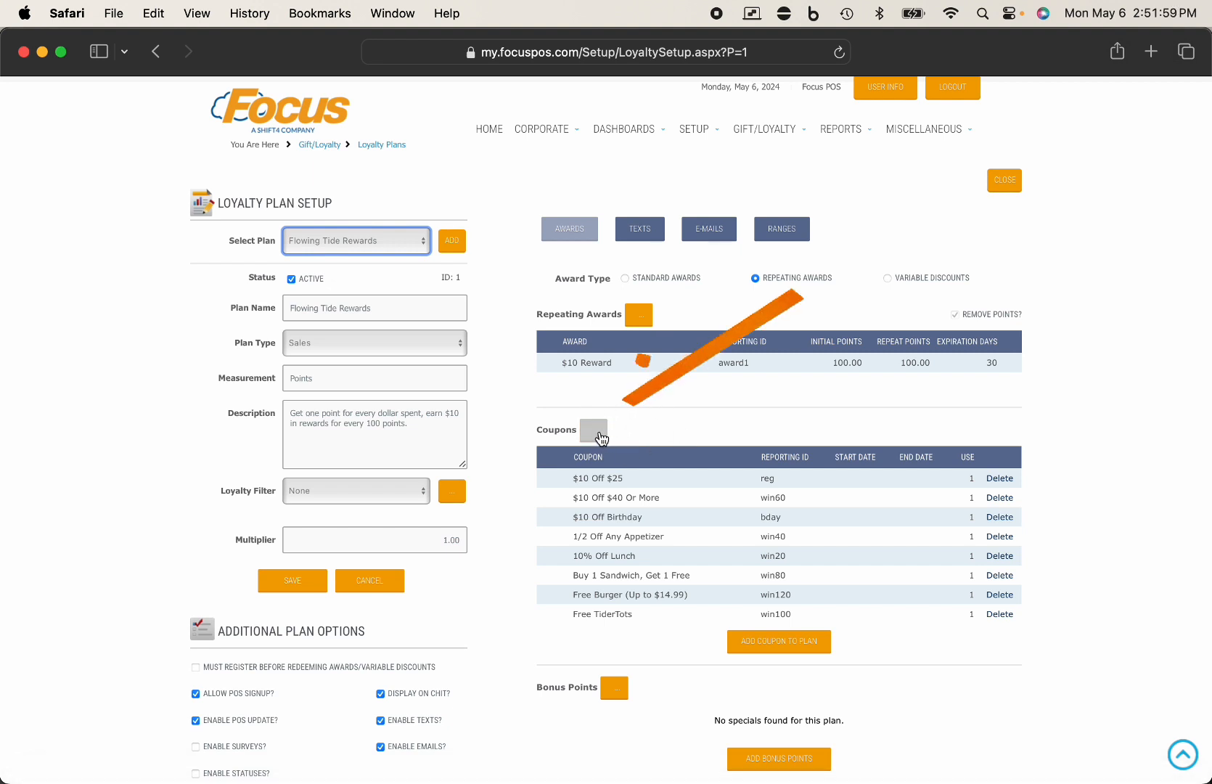
- Open the plan's coupon editor, showing the $10 Off $25 coupon details
{"action": "left_click", "coordinate": [597, 437]}
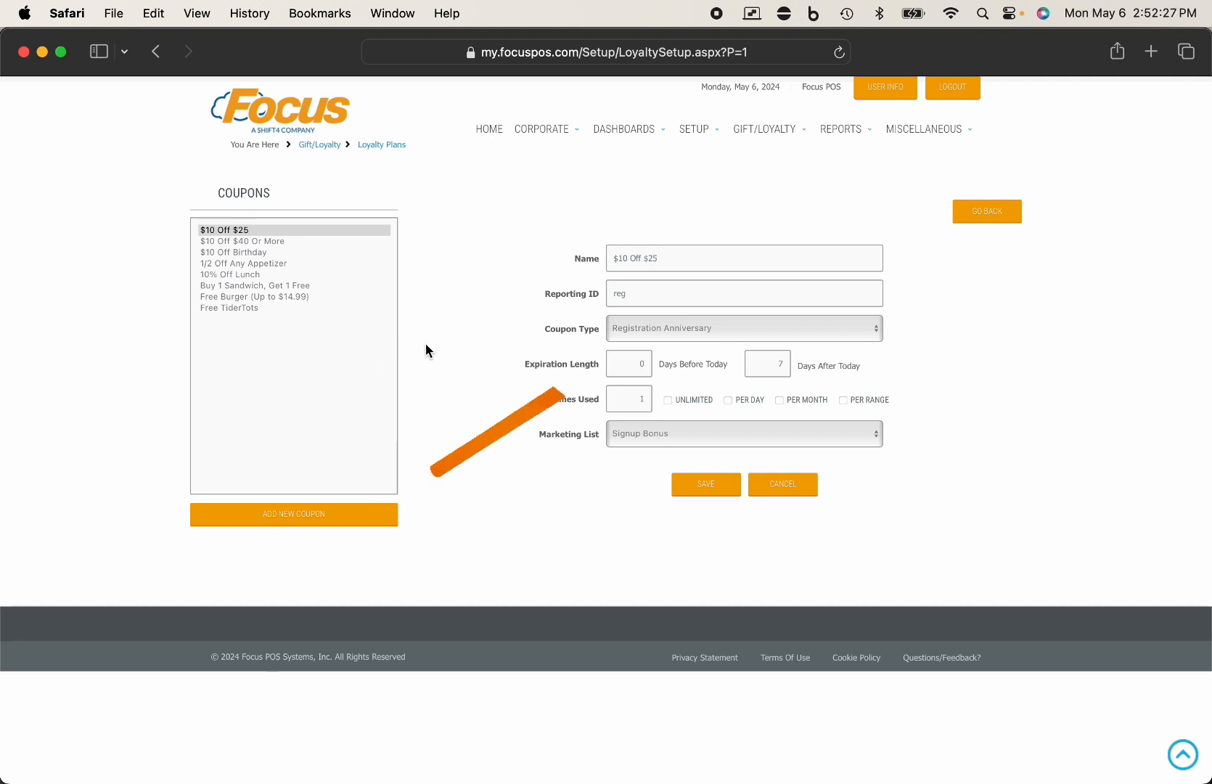
- Add a new coupon named '$5 off $25 or More' with reporting ID 5offmay
{"action": "left_click", "coordinate": [352, 520]}
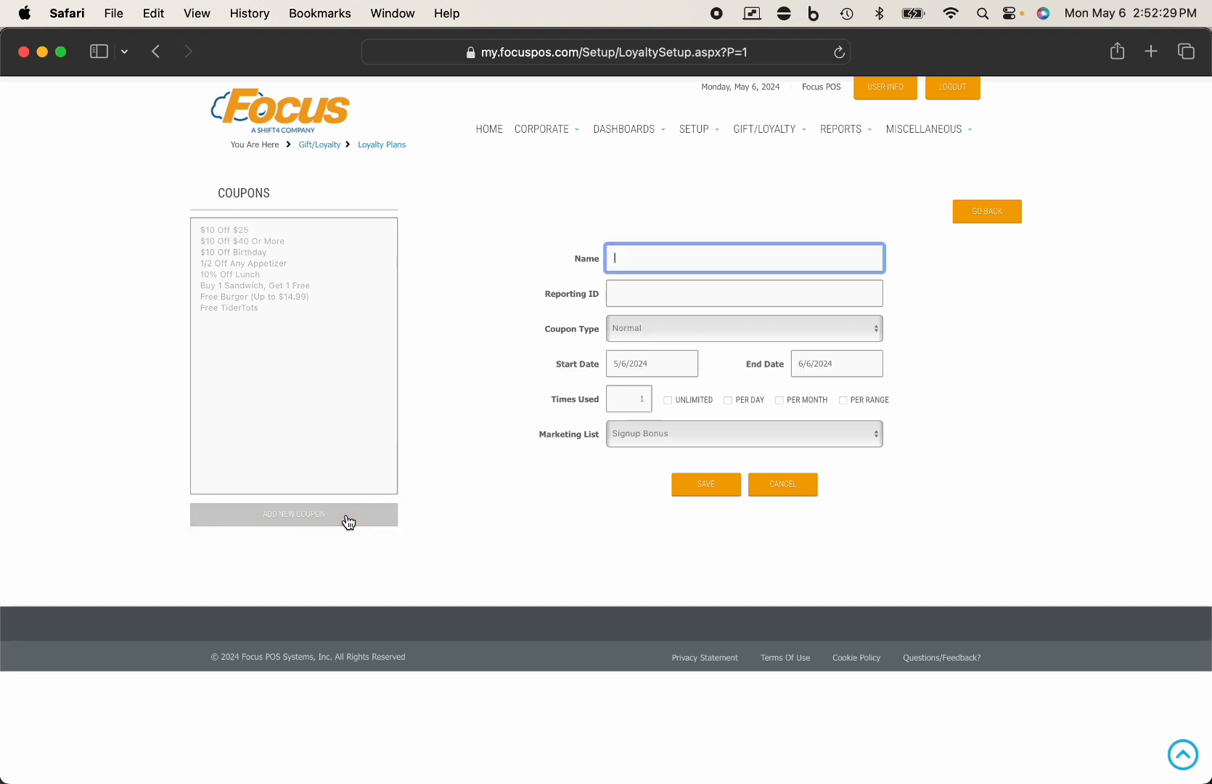
{"action": "type", "text": "$5 off $25 or More"}
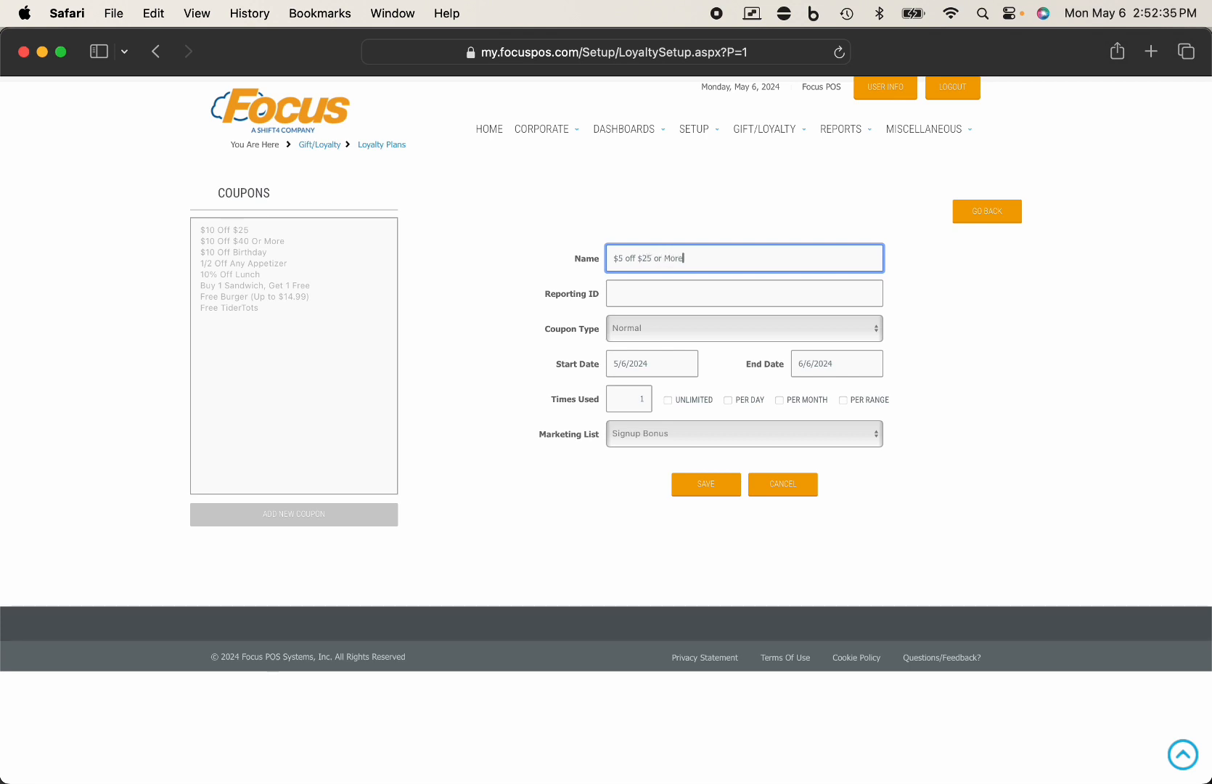
{"action": "left_click", "coordinate": [660, 295]}
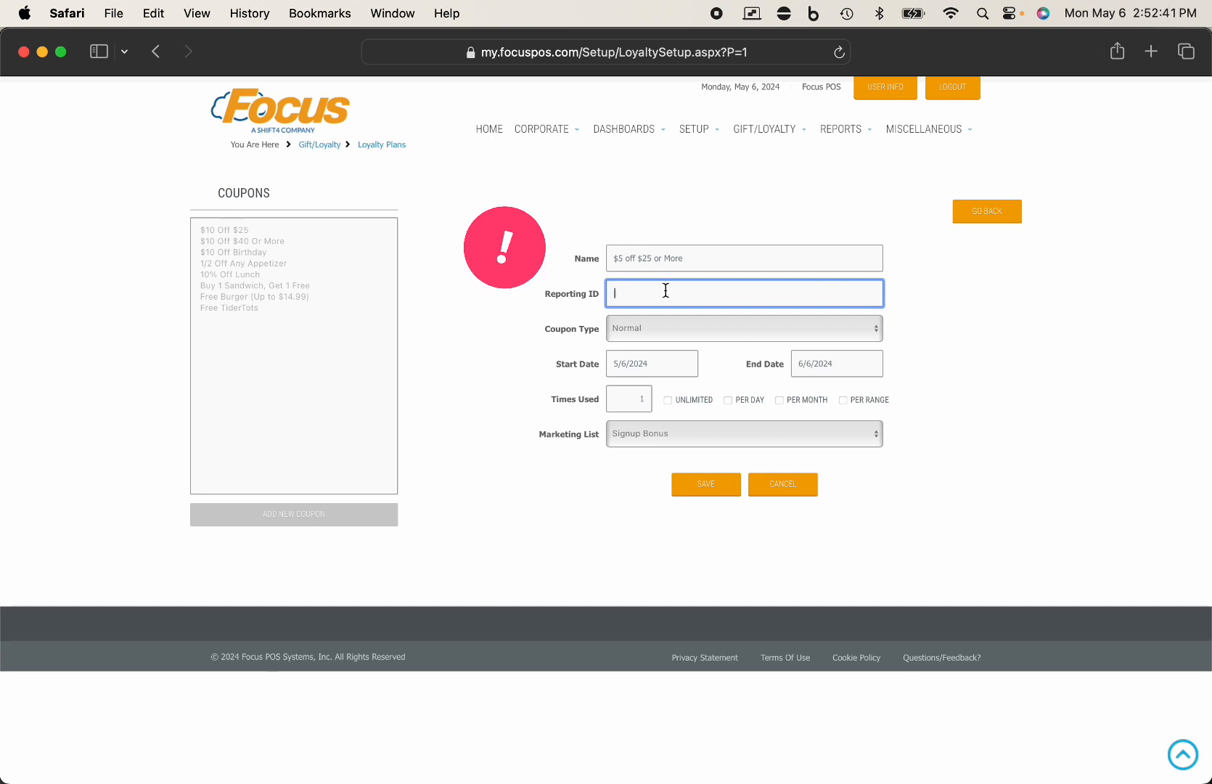
{"action": "type", "text": "5offmay"}
{"action": "left_click_drag", "start_coordinate": [661, 298], "coordinate": [590, 293]}
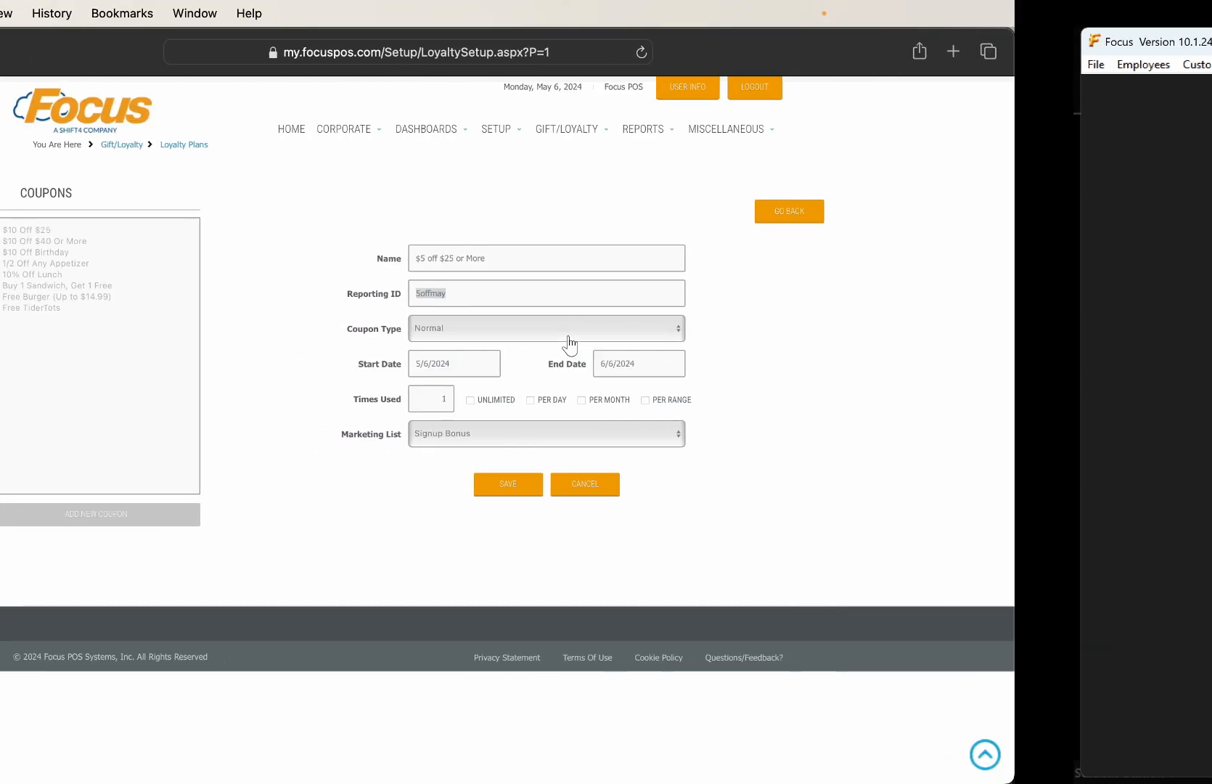
{"action": "left_click", "coordinate": [652, 293]}
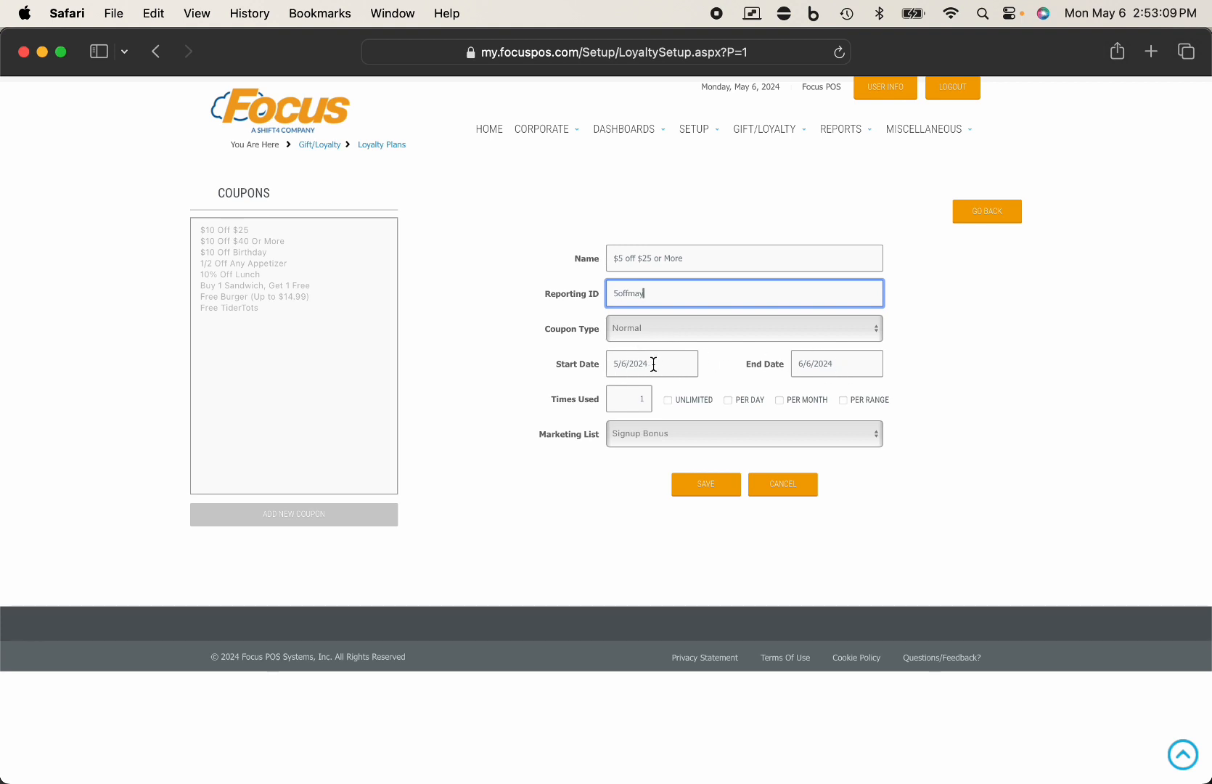
- Set the coupon's end date to May 31, 2024
{"action": "left_click", "coordinate": [840, 368]}
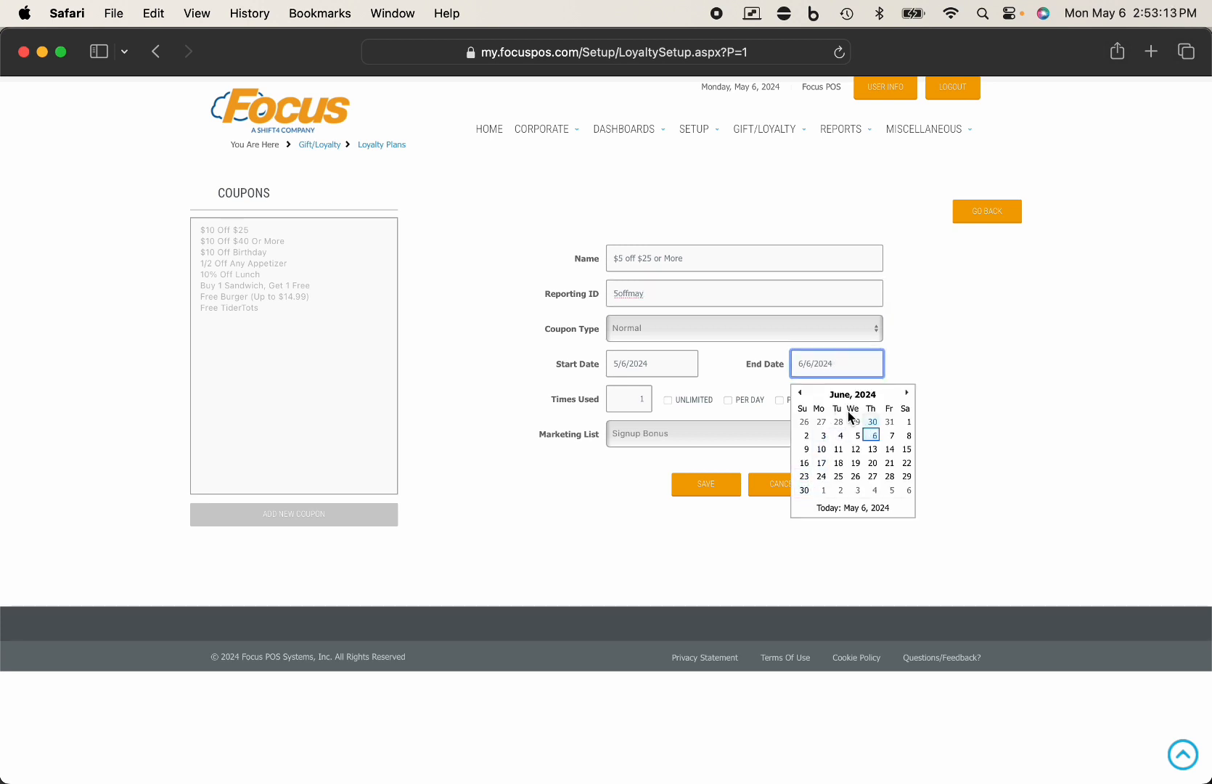
{"action": "left_click", "coordinate": [801, 393]}
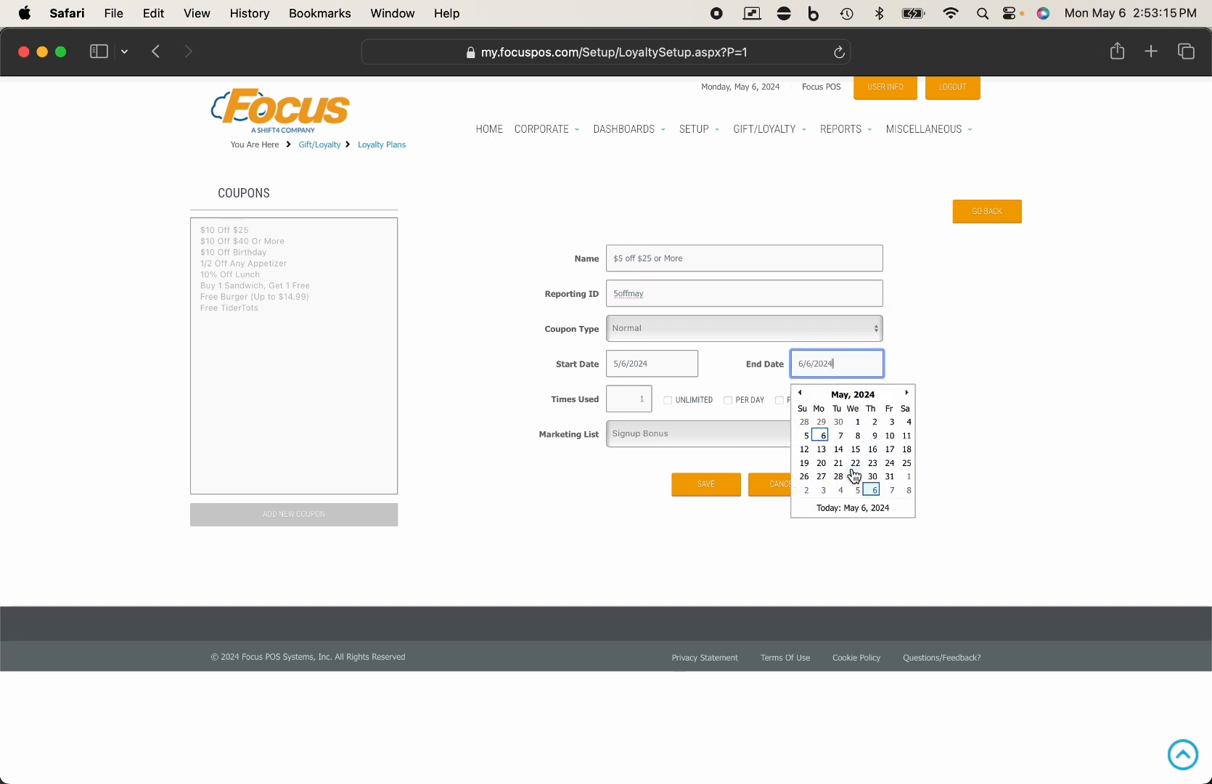
{"action": "left_click", "coordinate": [886, 477]}
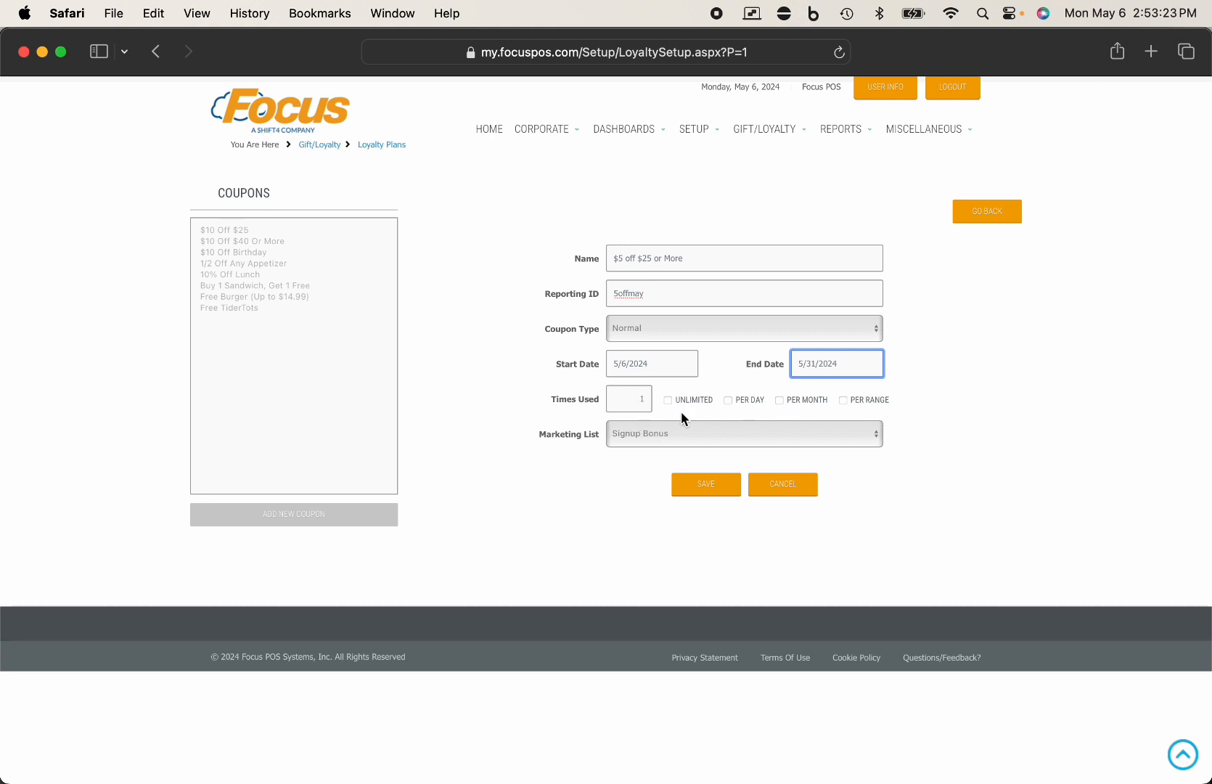
- Limit the coupon to one use per day
{"action": "left_click", "coordinate": [642, 400]}
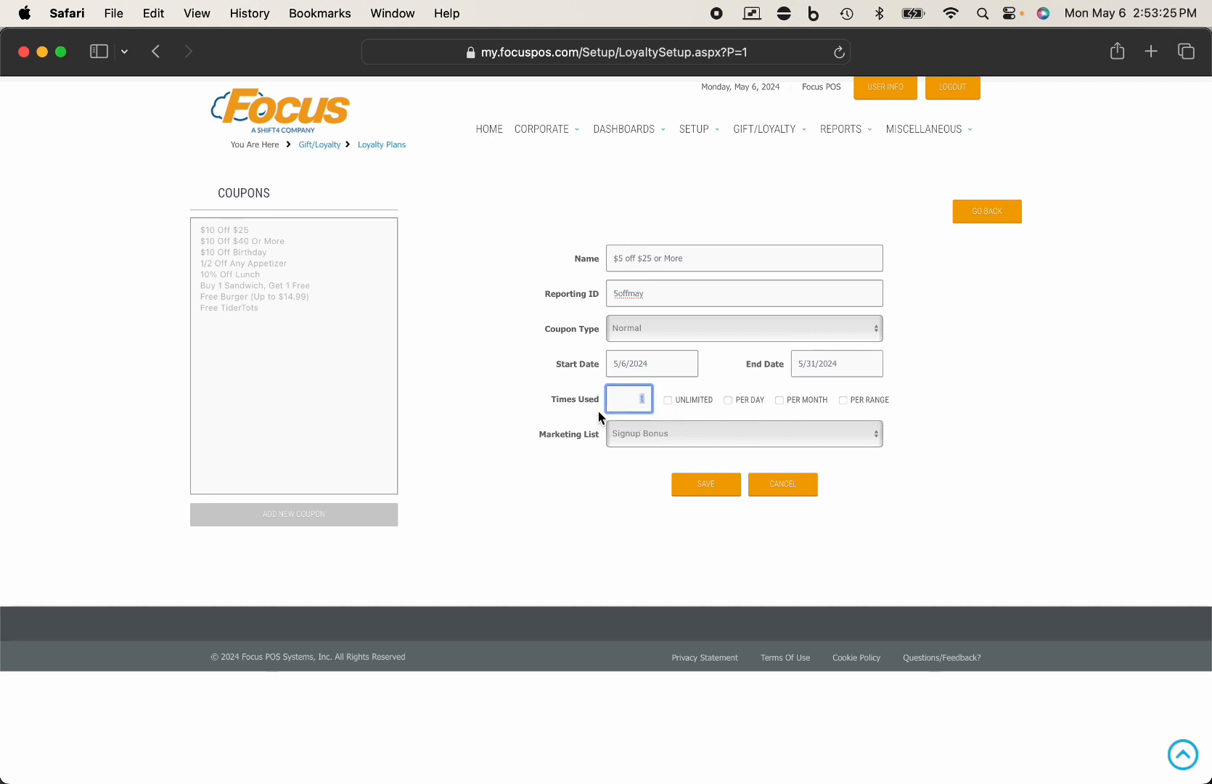
{"action": "left_click", "coordinate": [721, 387]}
{"action": "left_click", "coordinate": [697, 402]}
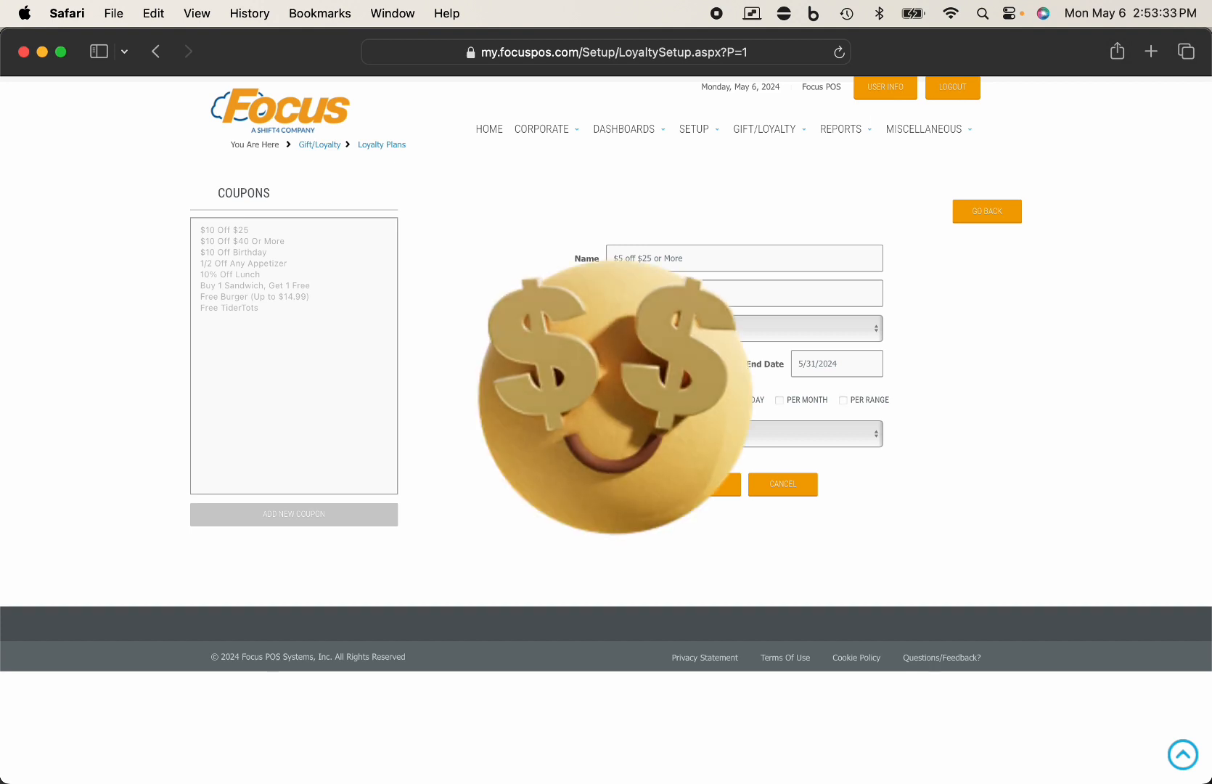
{"action": "left_click", "coordinate": [751, 405]}
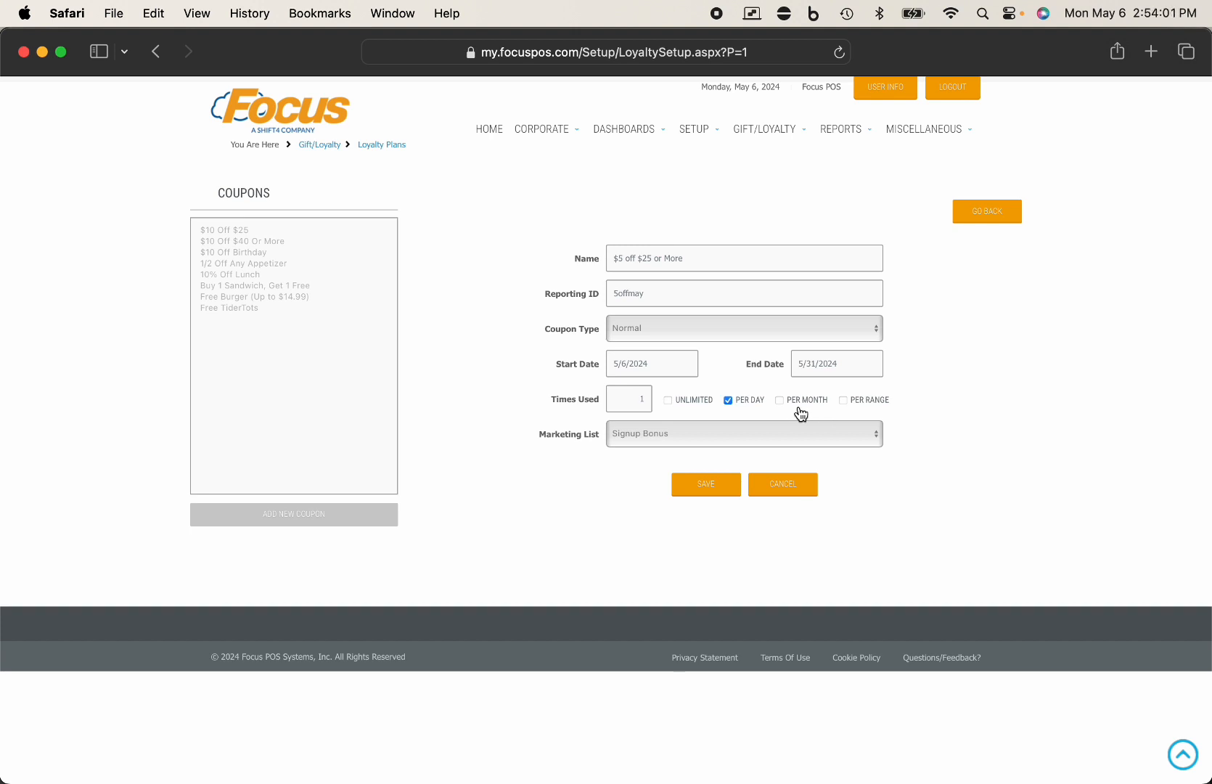
- Remove the per-day and per-month use limits from the coupon
{"action": "left_click", "coordinate": [729, 401]}
{"action": "left_click", "coordinate": [808, 401]}
{"action": "left_click", "coordinate": [780, 401]}
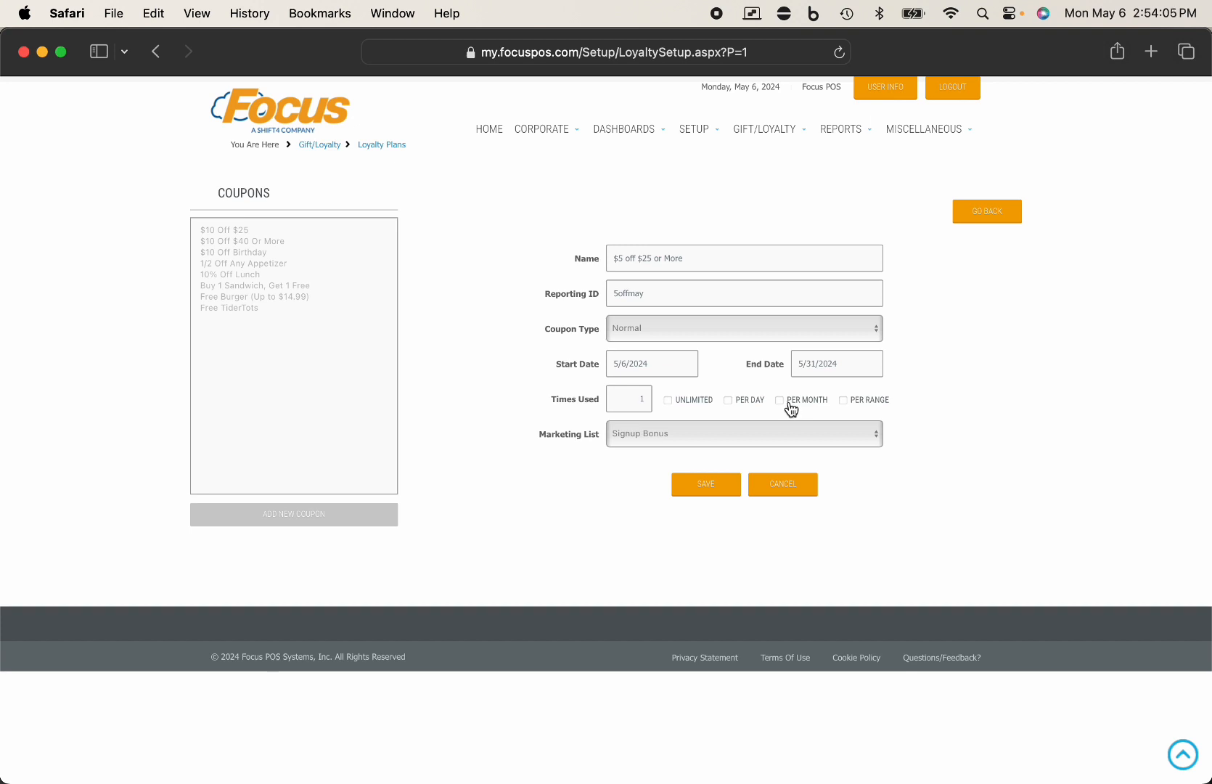
{"action": "left_click", "coordinate": [630, 398]}
{"action": "double_click", "coordinate": [629, 398]}
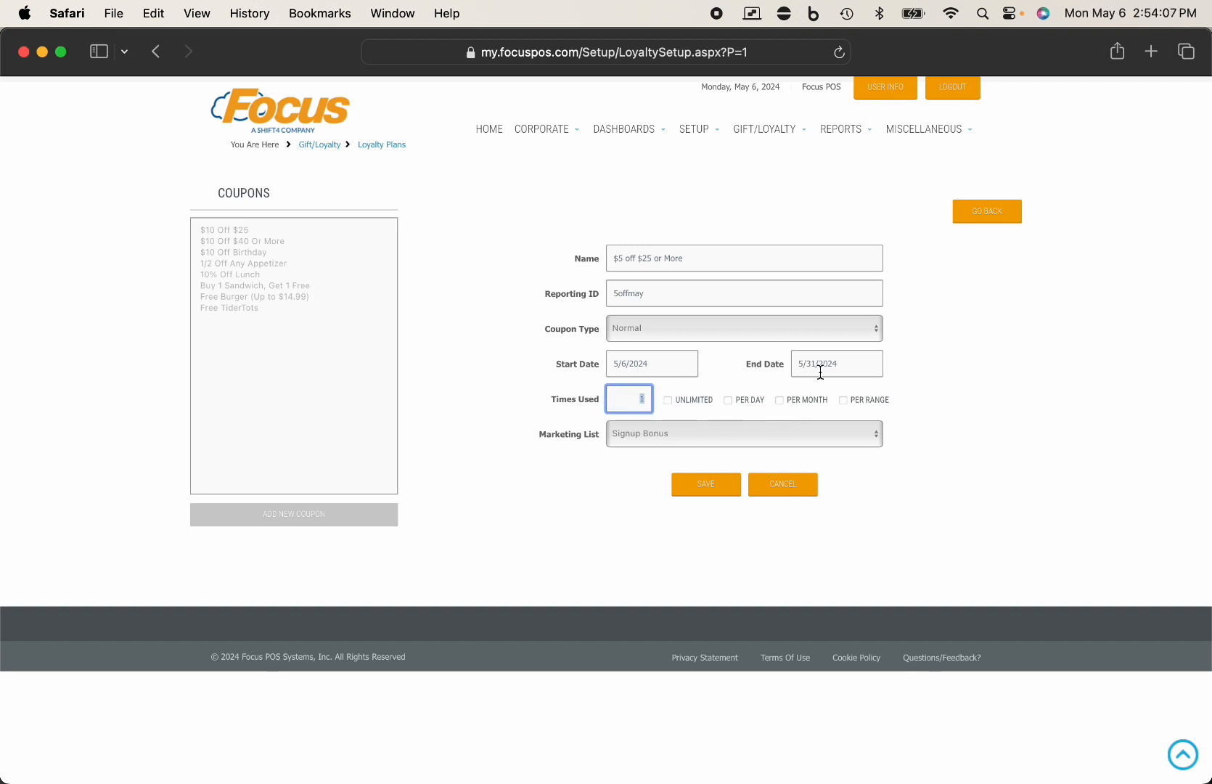
- Target the coupon at All Members and save it to the coupon list
{"action": "left_click", "coordinate": [660, 387]}
{"action": "left_click", "coordinate": [635, 436]}
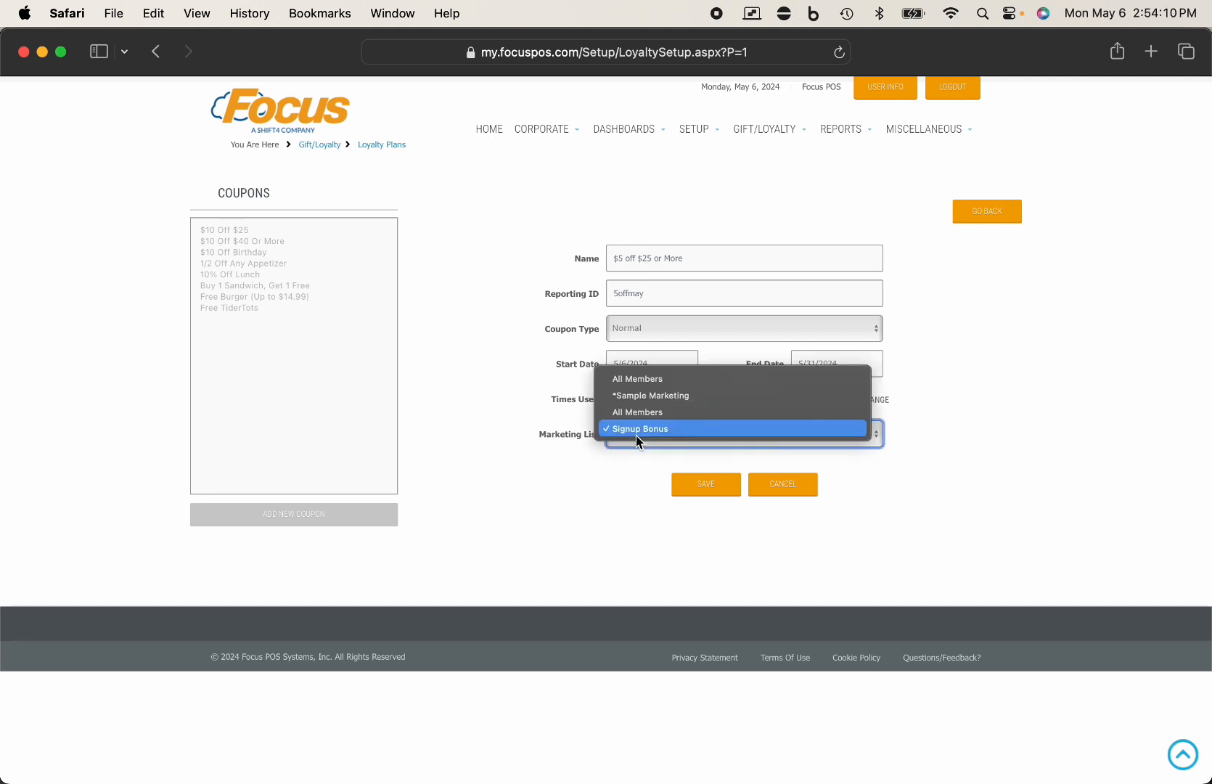
{"action": "left_click", "coordinate": [644, 382]}
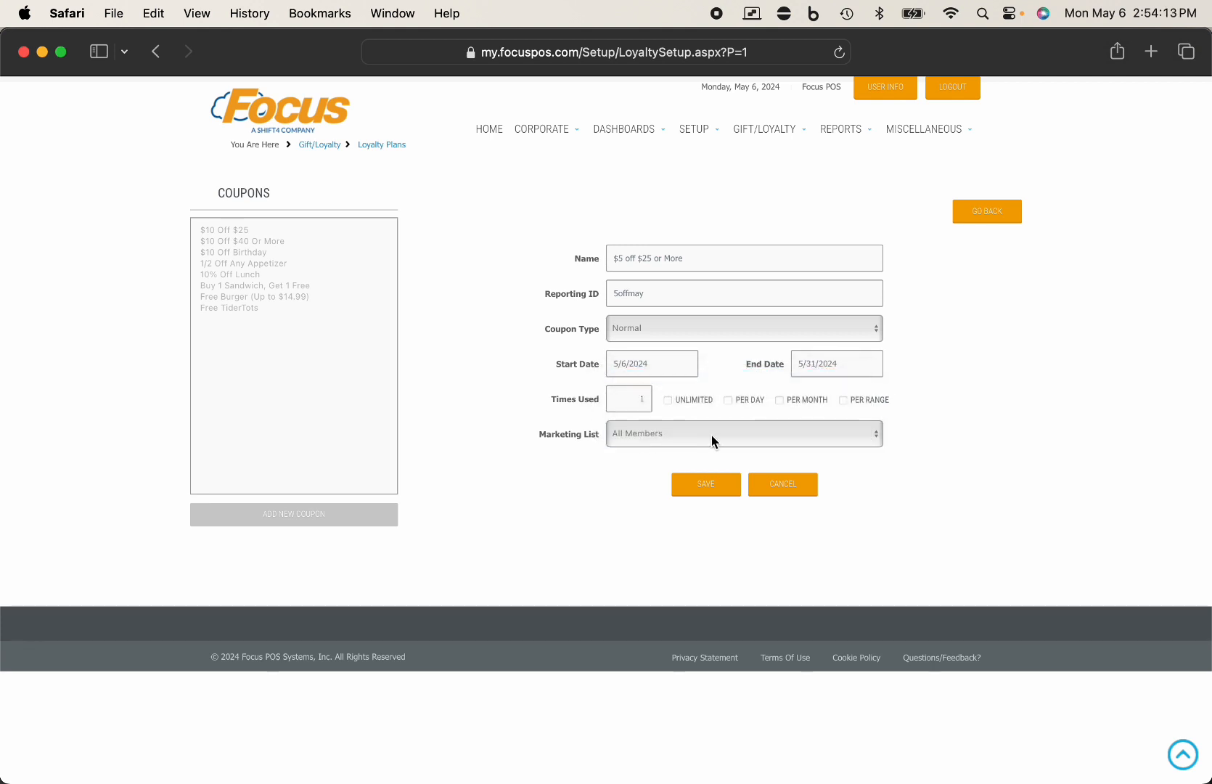
{"action": "left_click", "coordinate": [638, 435]}
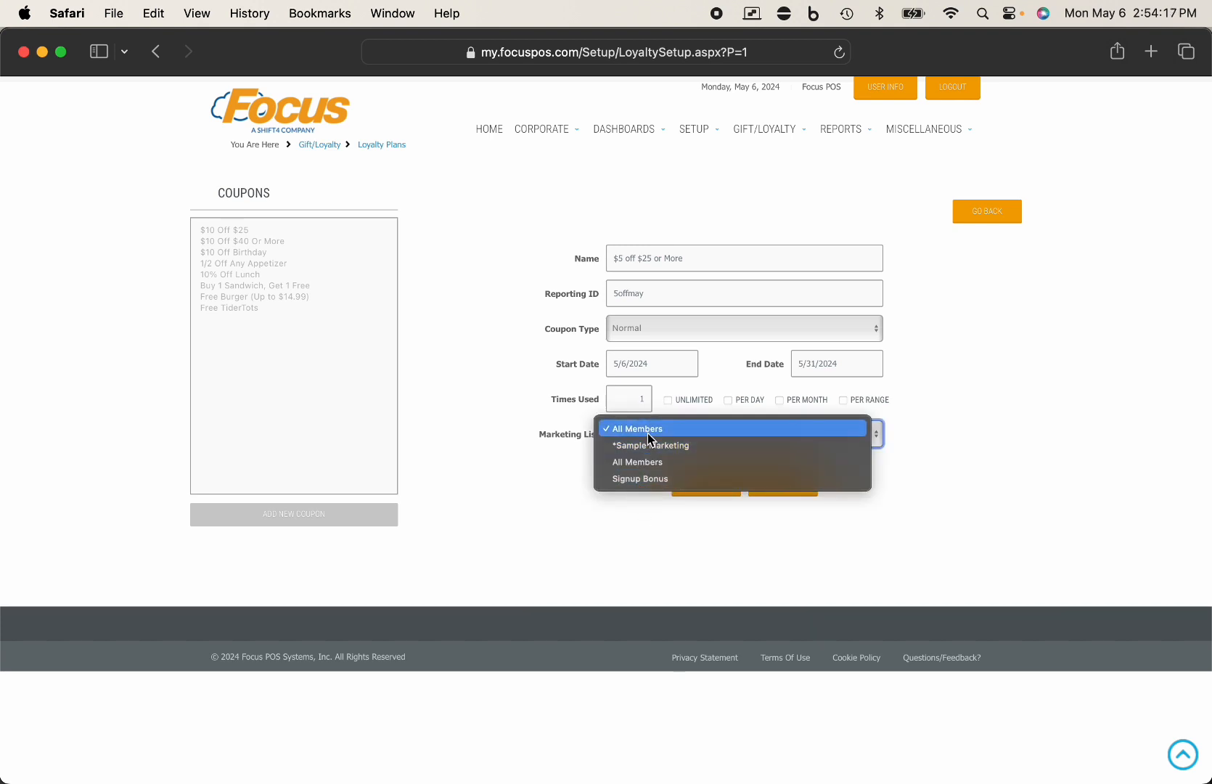
{"action": "left_click", "coordinate": [647, 434]}
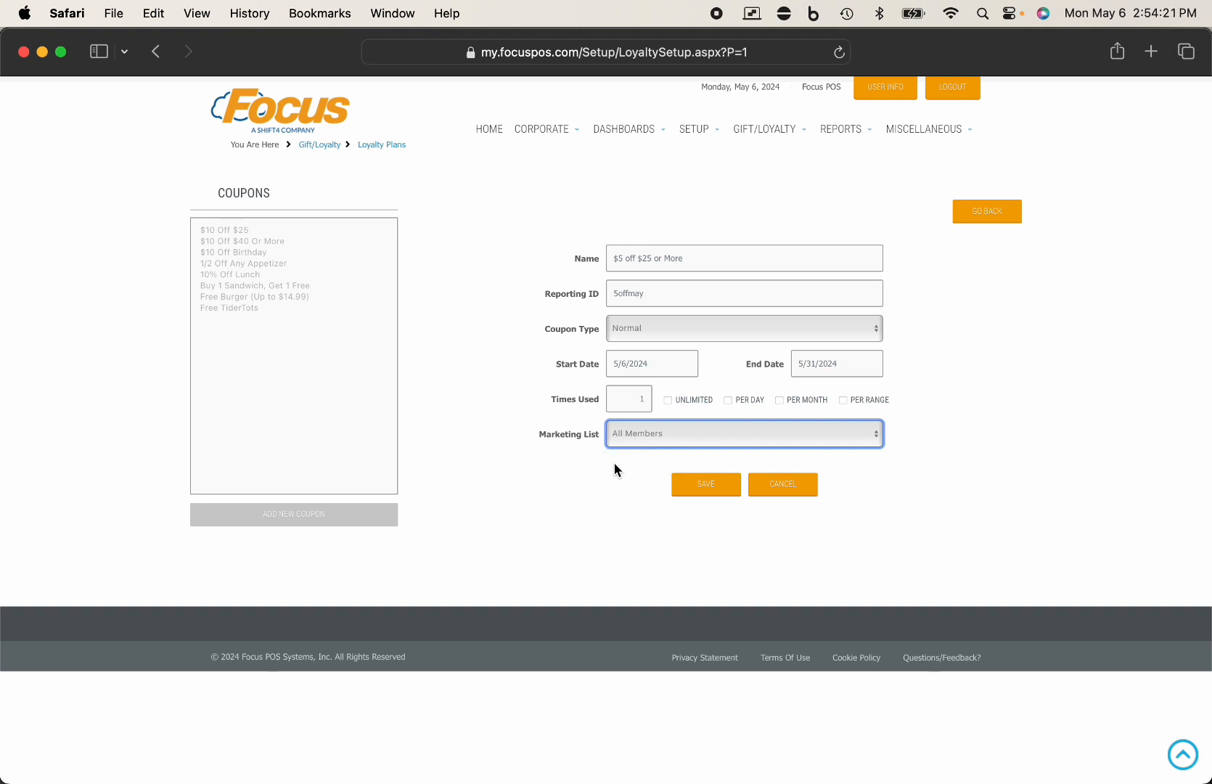
{"action": "left_click", "coordinate": [704, 485]}
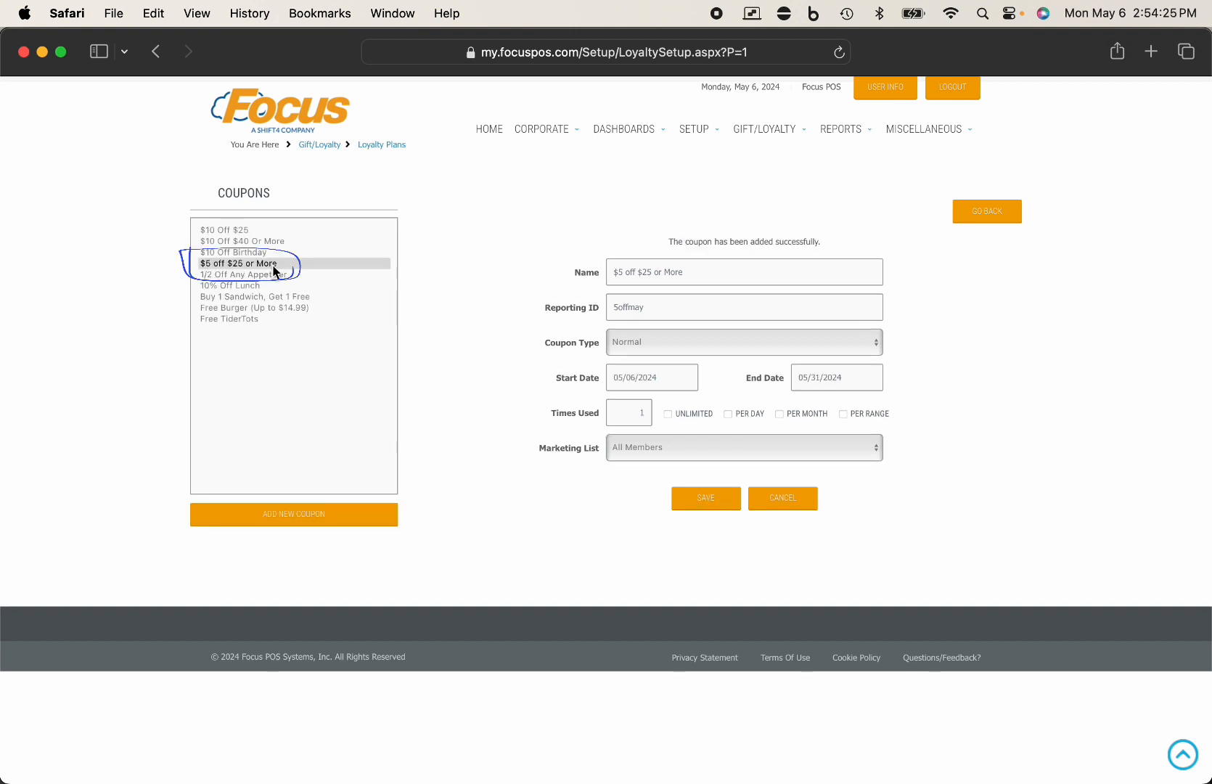
- Point out the 5offmay reporting ID, then return to the Flowing Tide Rewards plan setup
{"action": "left_click_drag", "start_coordinate": [651, 312], "coordinate": [597, 307]}
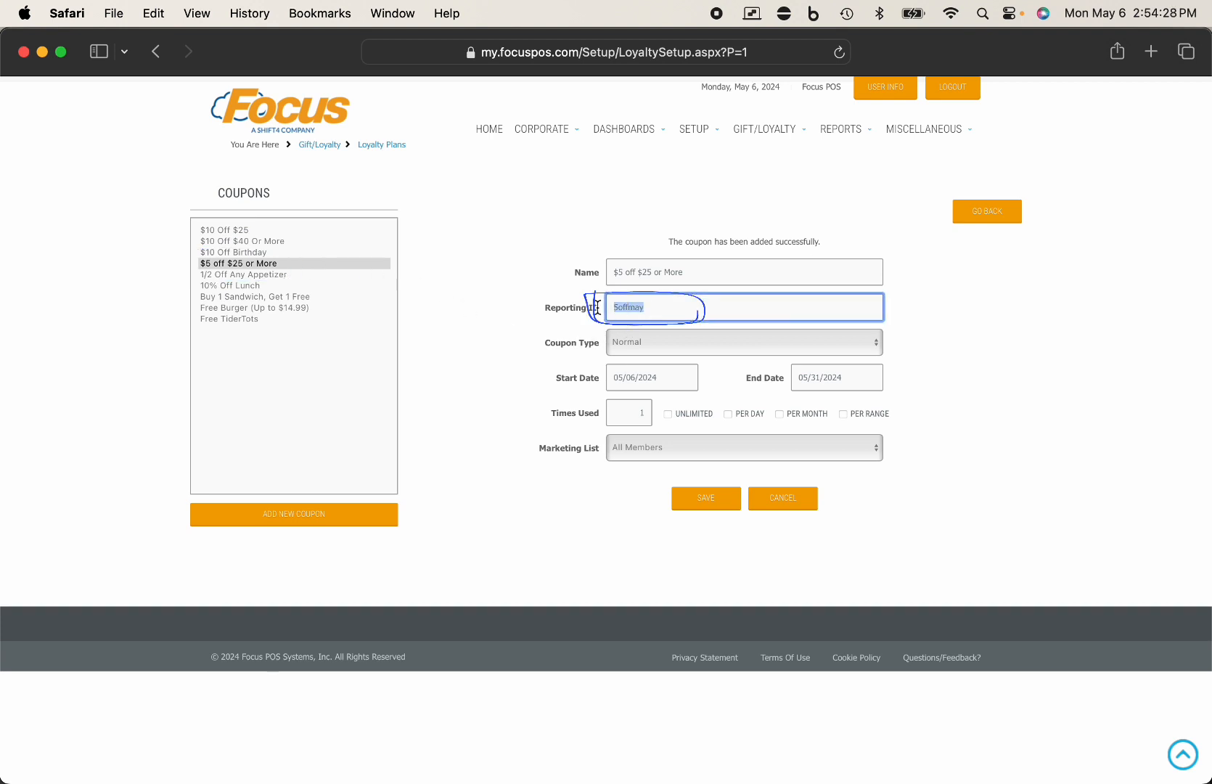
{"action": "left_click", "coordinate": [668, 310]}
{"action": "left_click", "coordinate": [992, 220]}
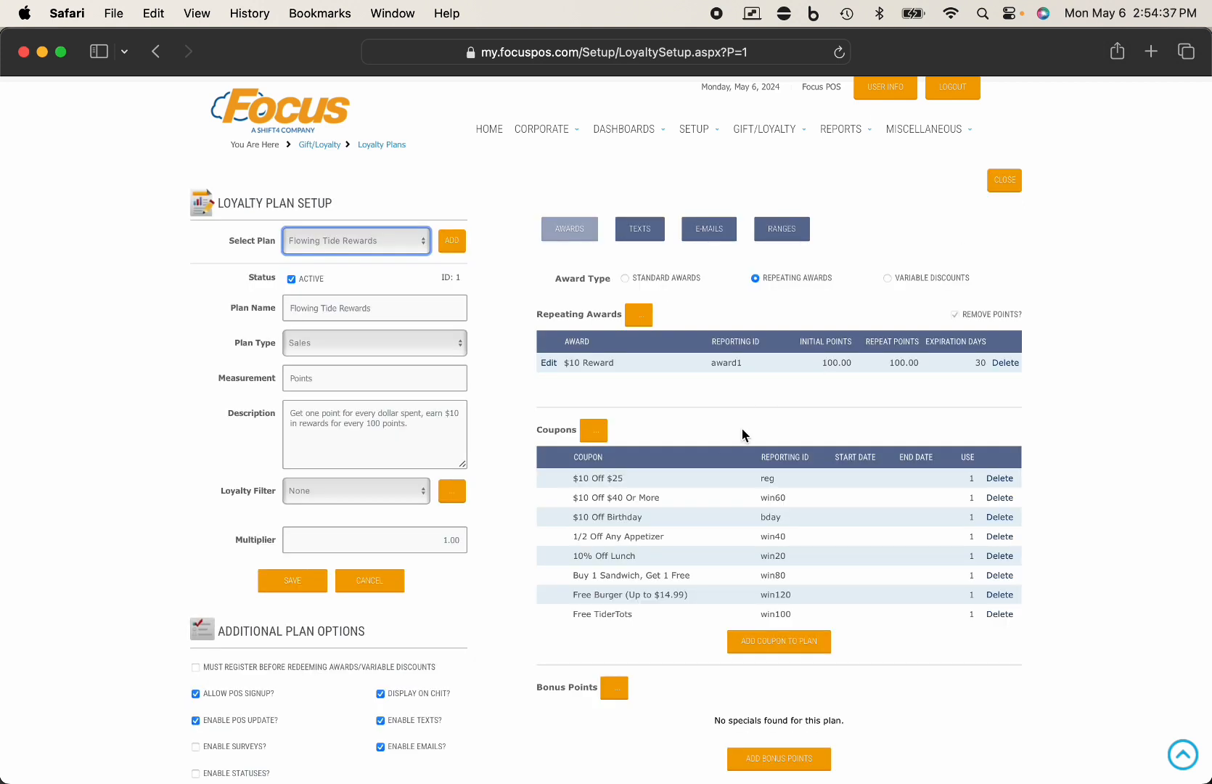
- Add the '$5 off $25 or More' coupon to the Flowing Tide Rewards plan
{"action": "scroll", "coordinate": [725, 436], "scroll_direction": "down", "scroll_amount": 3}
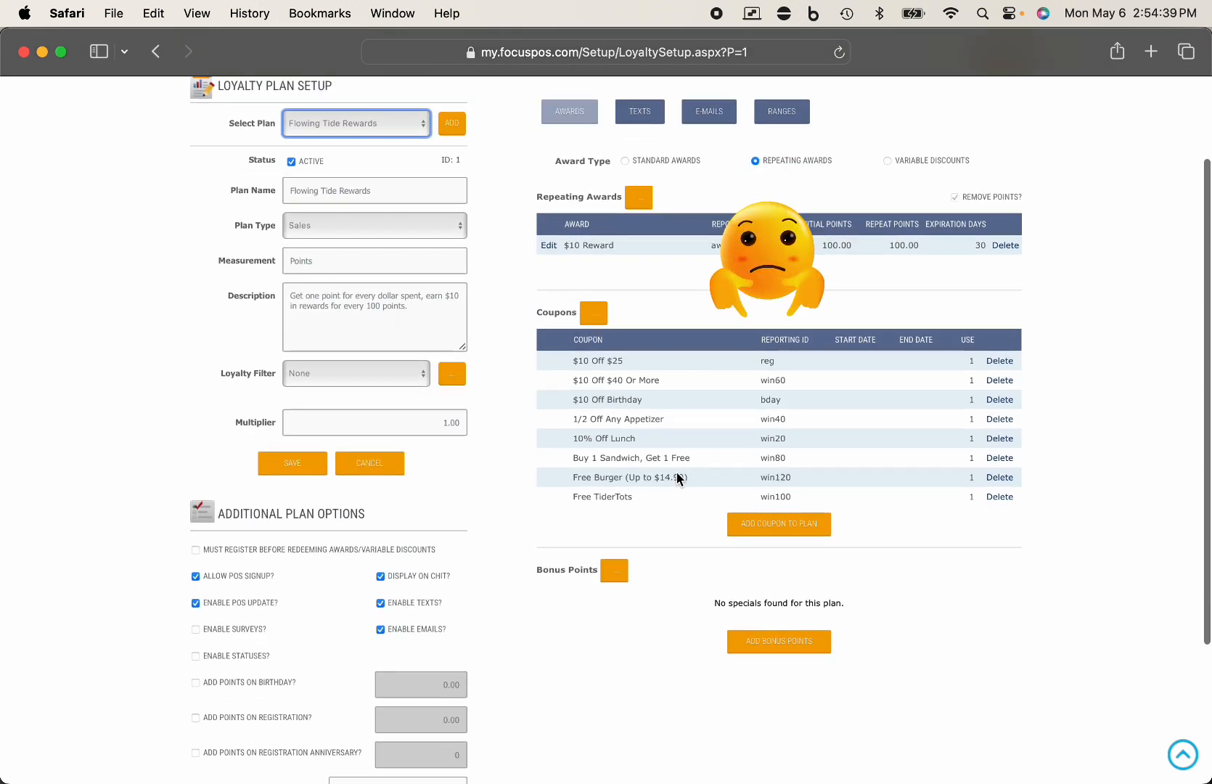
{"action": "scroll", "coordinate": [670, 479], "scroll_direction": "down", "scroll_amount": 1}
{"action": "scroll", "coordinate": [670, 479], "scroll_direction": "down", "scroll_amount": 1}
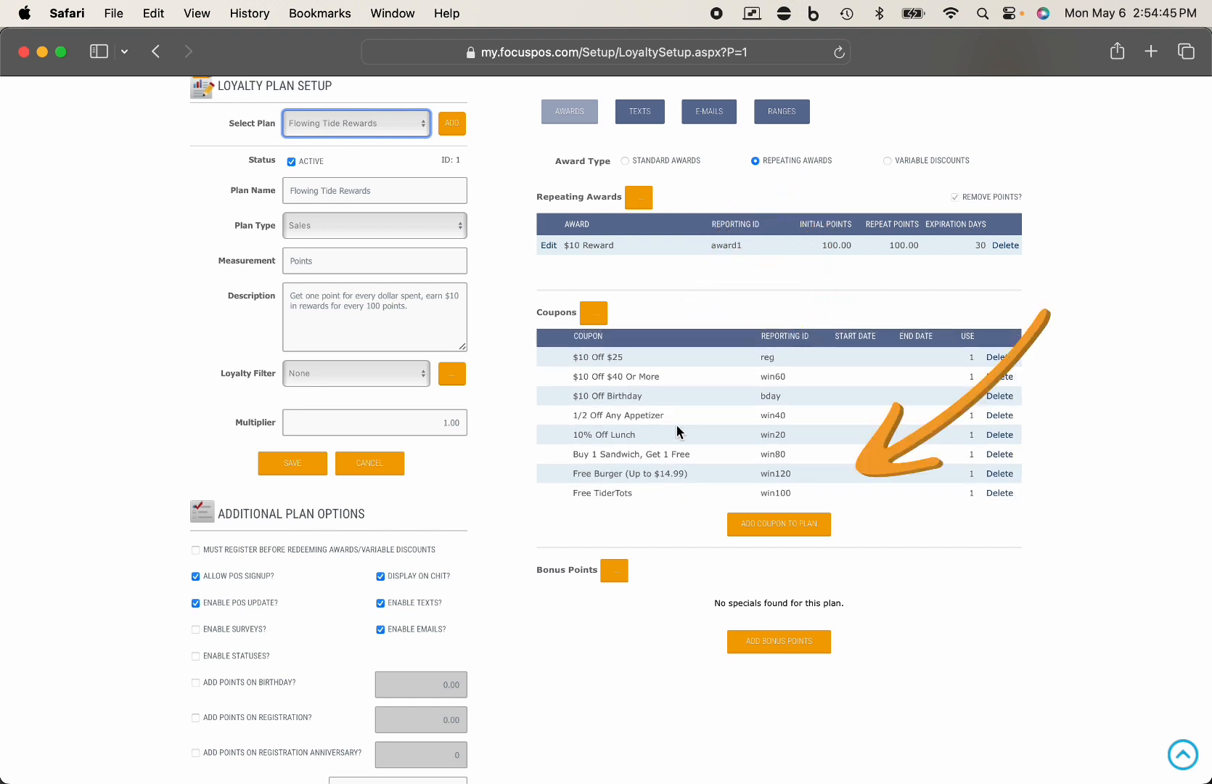
{"action": "left_click", "coordinate": [774, 527]}
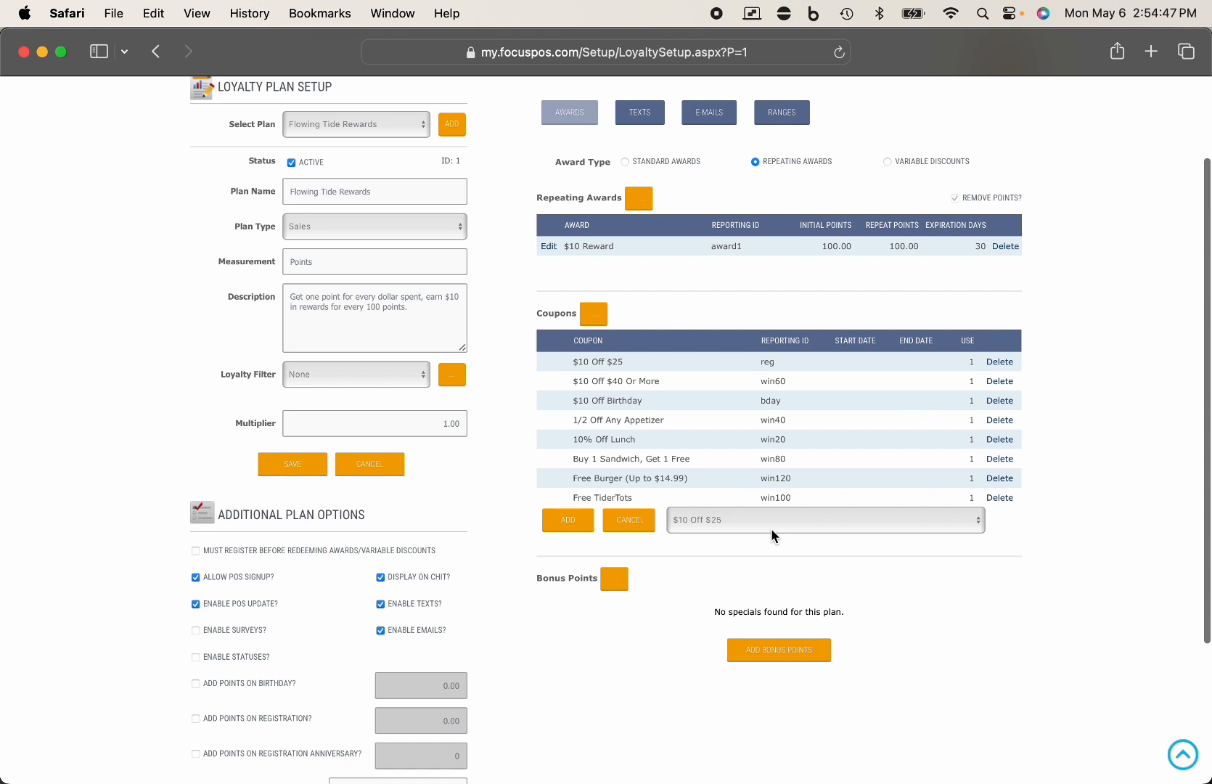
{"action": "left_click", "coordinate": [735, 526]}
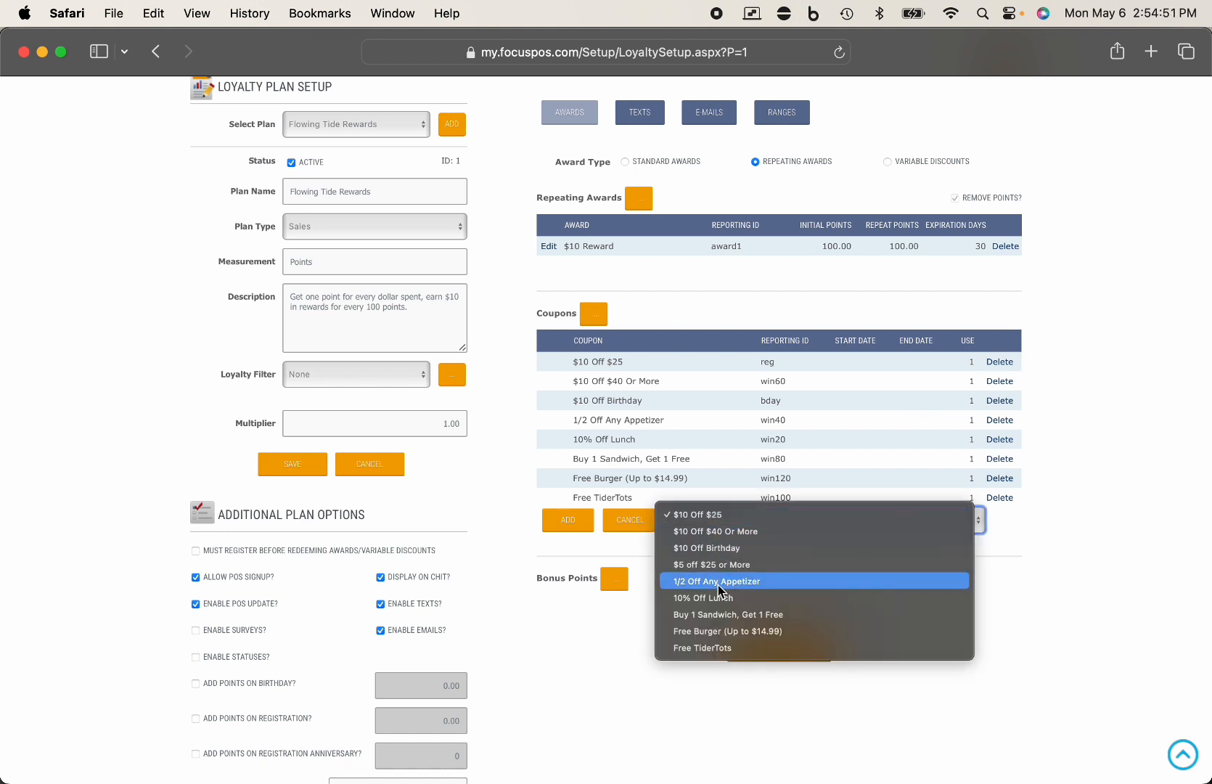
{"action": "left_click", "coordinate": [738, 565]}
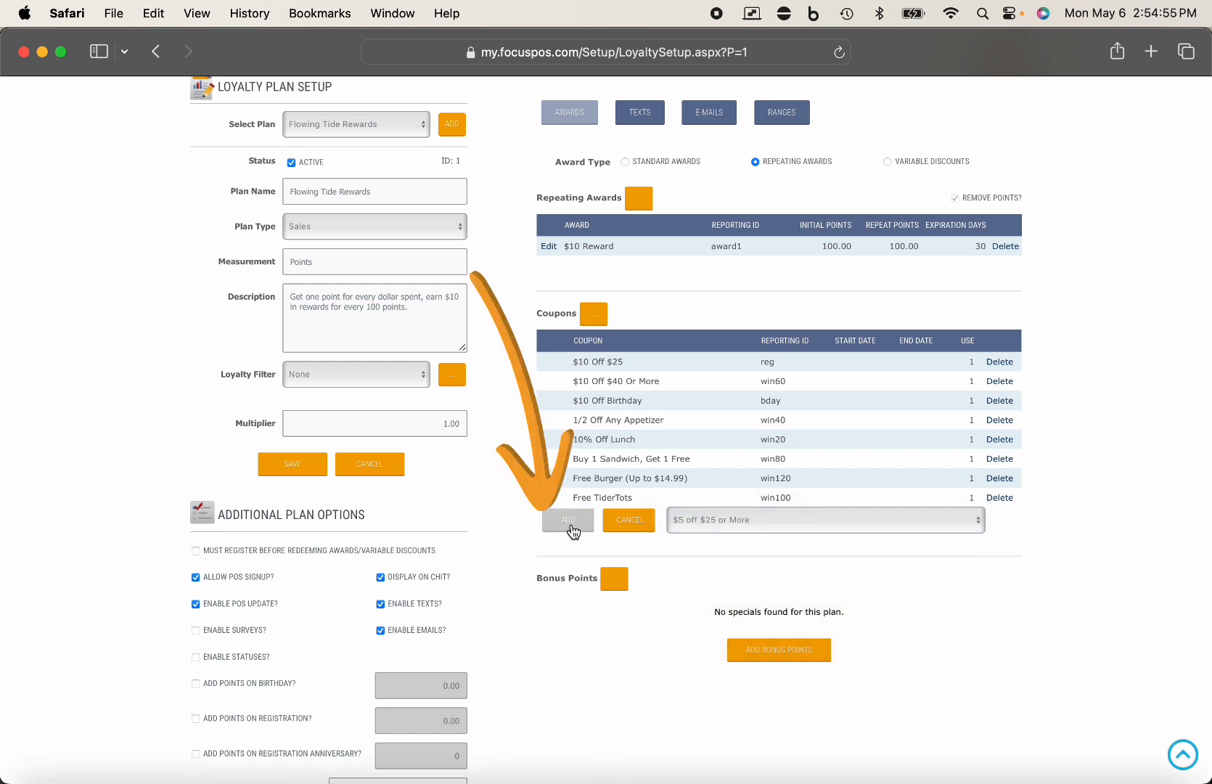
{"action": "left_click", "coordinate": [569, 520]}
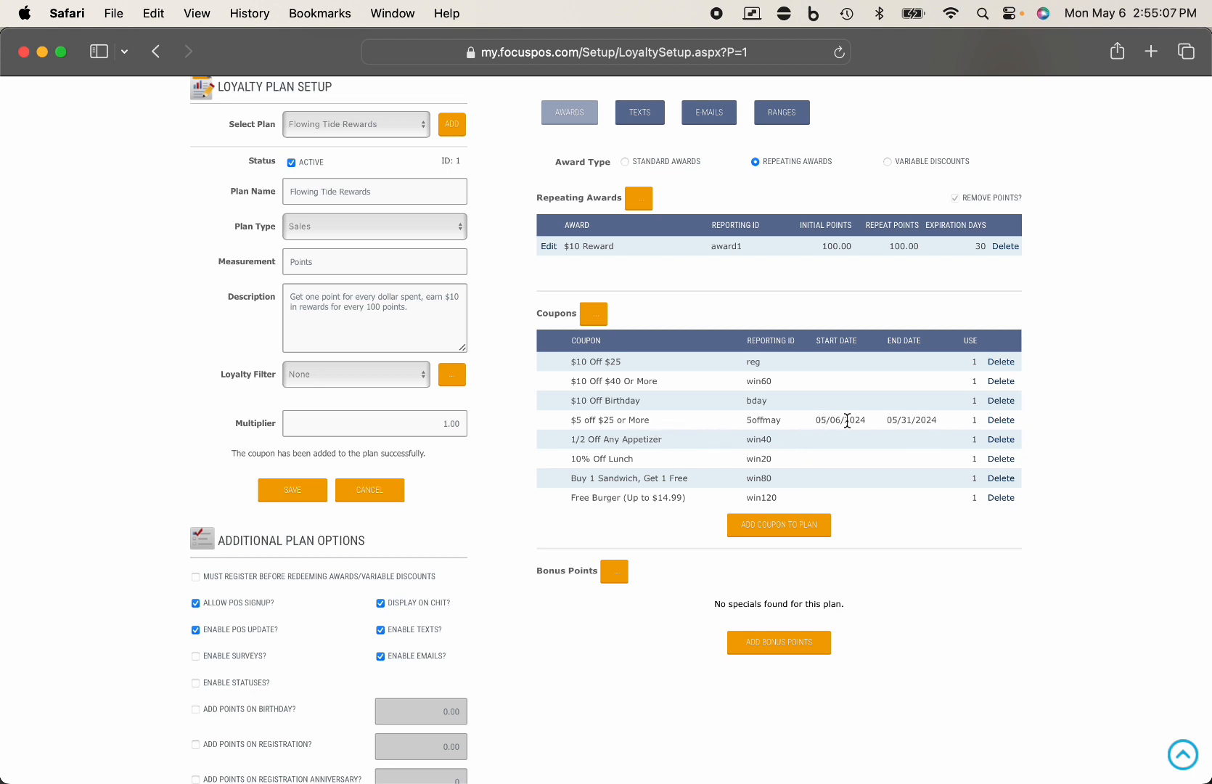
- Remove and re-add '$5 off $25 or More', then save the loyalty plan
{"action": "left_click", "coordinate": [1011, 428]}
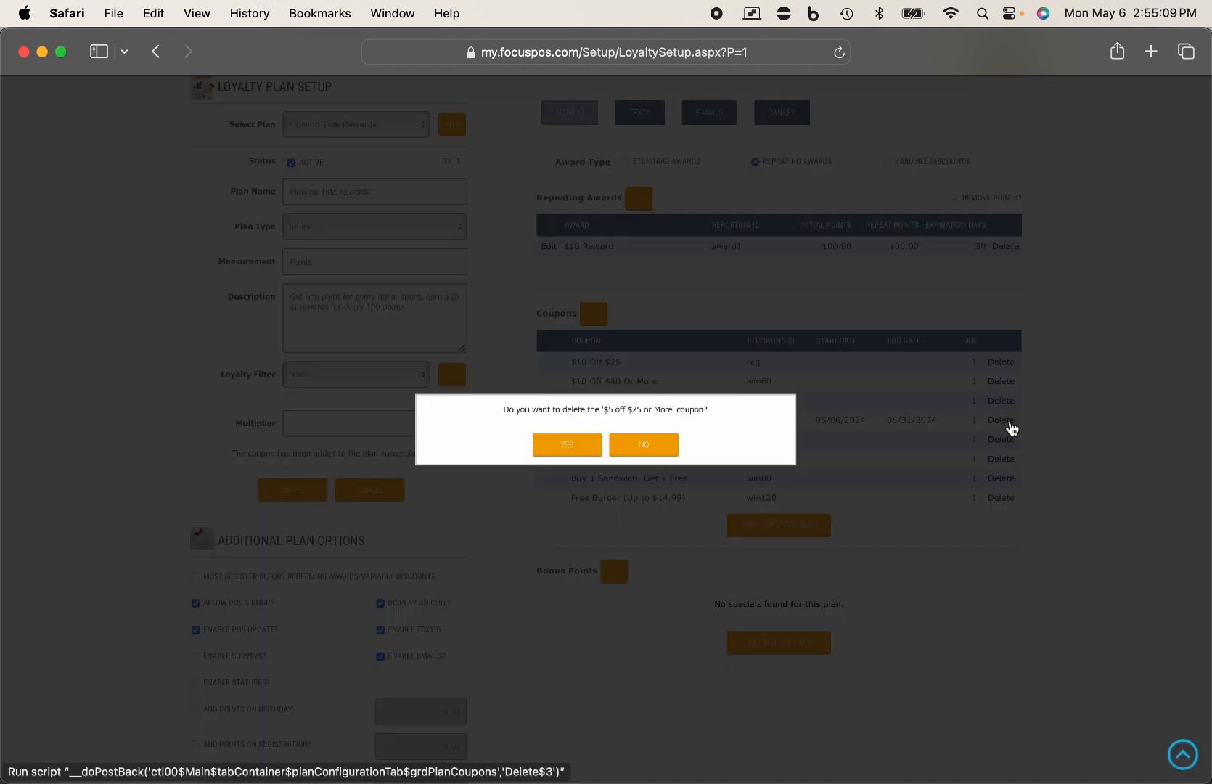
{"action": "left_click", "coordinate": [582, 444]}
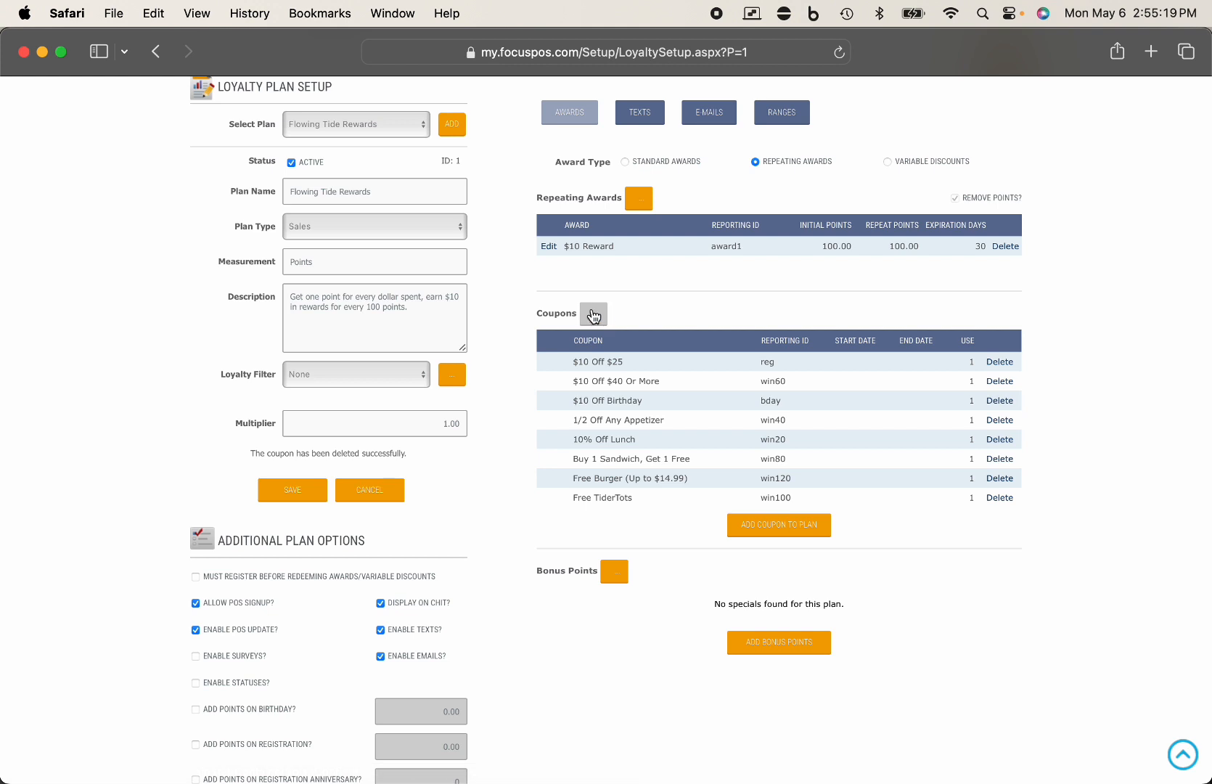
{"action": "left_click", "coordinate": [788, 536]}
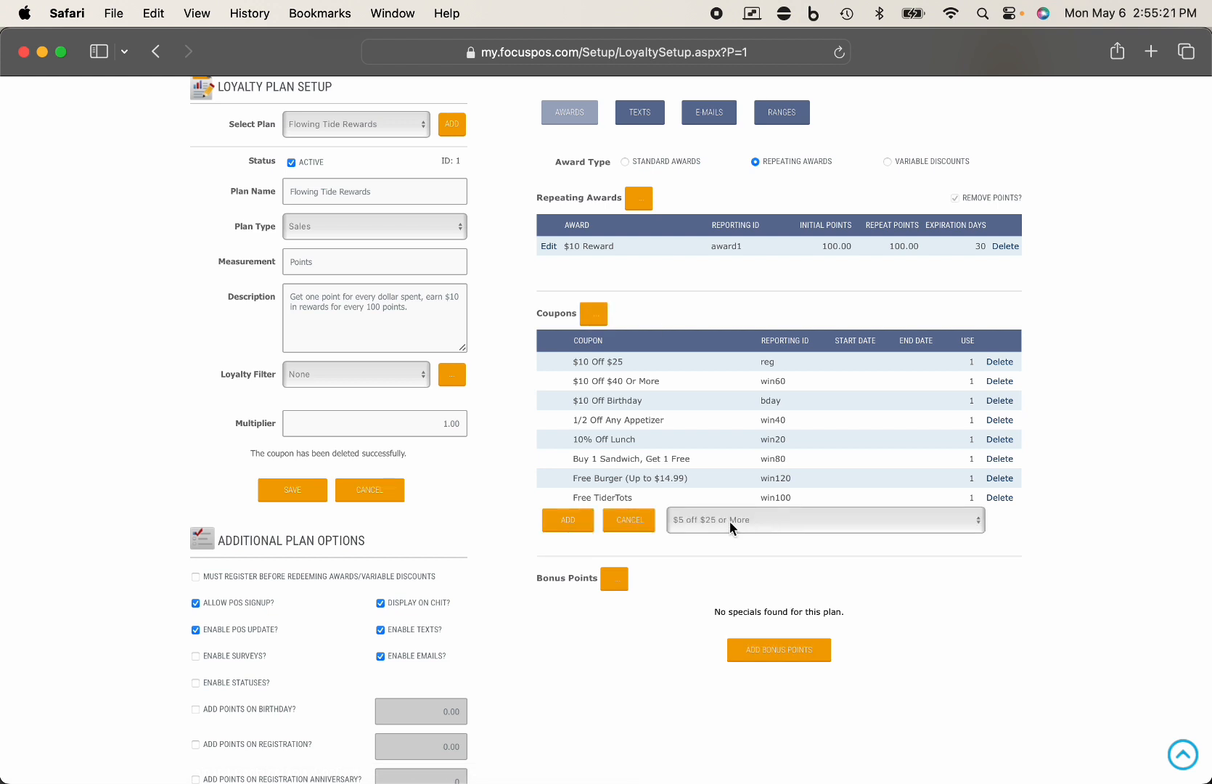
{"action": "left_click", "coordinate": [568, 520]}
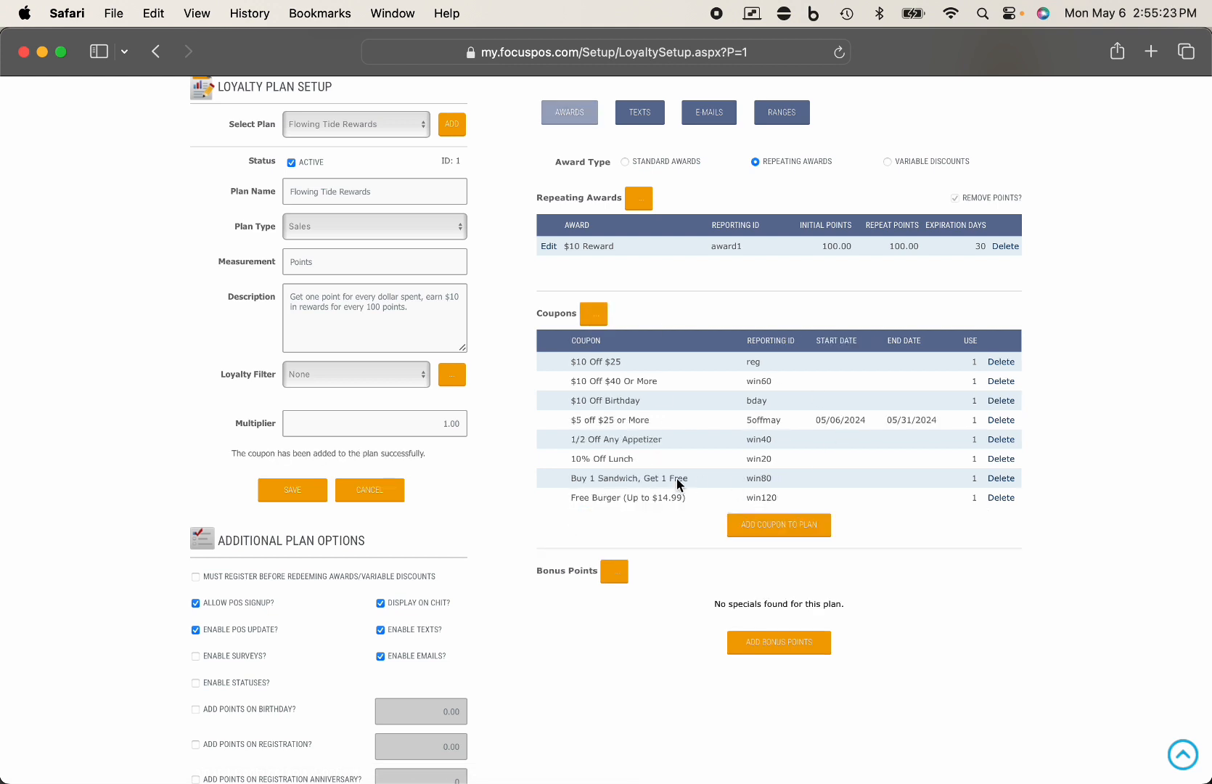
{"action": "left_click", "coordinate": [298, 495]}
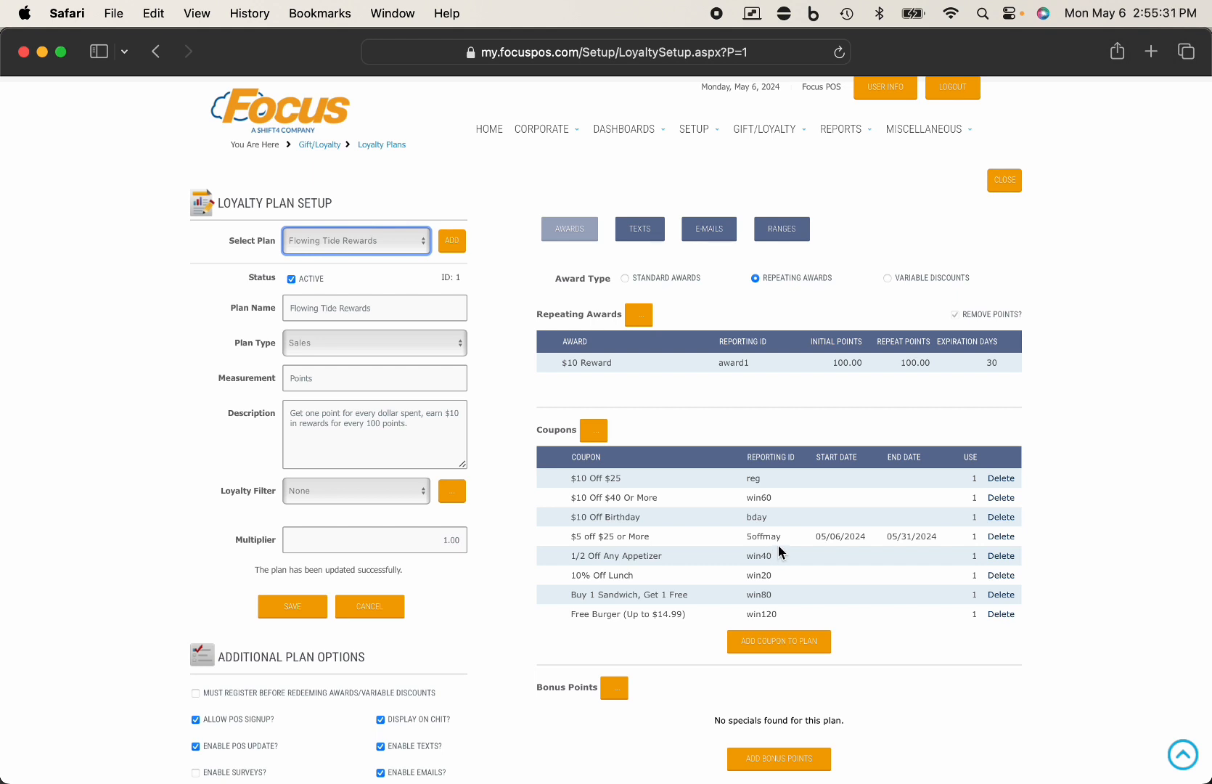
- Filter members by Flowing Tide Rewards and confirm the first member holds the $5 off $25 or More award
{"action": "mouse_move", "coordinate": [771, 130]}
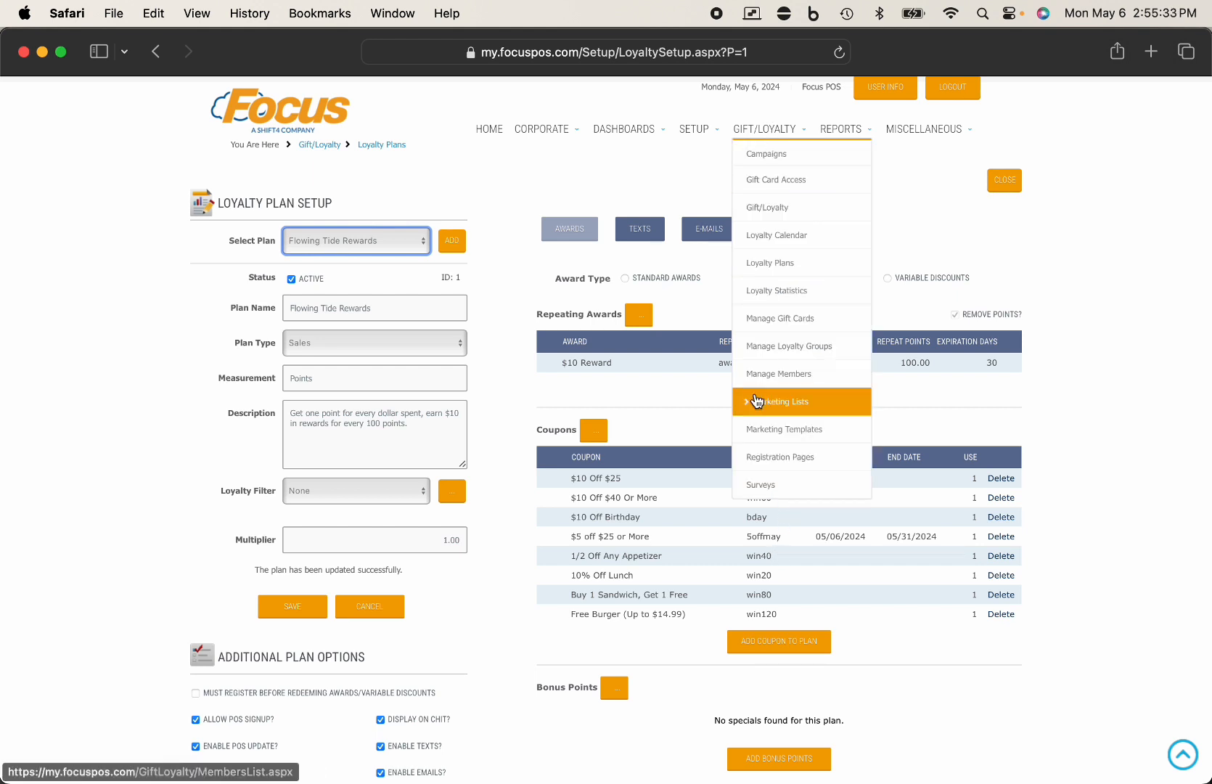
{"action": "left_click", "coordinate": [759, 374]}
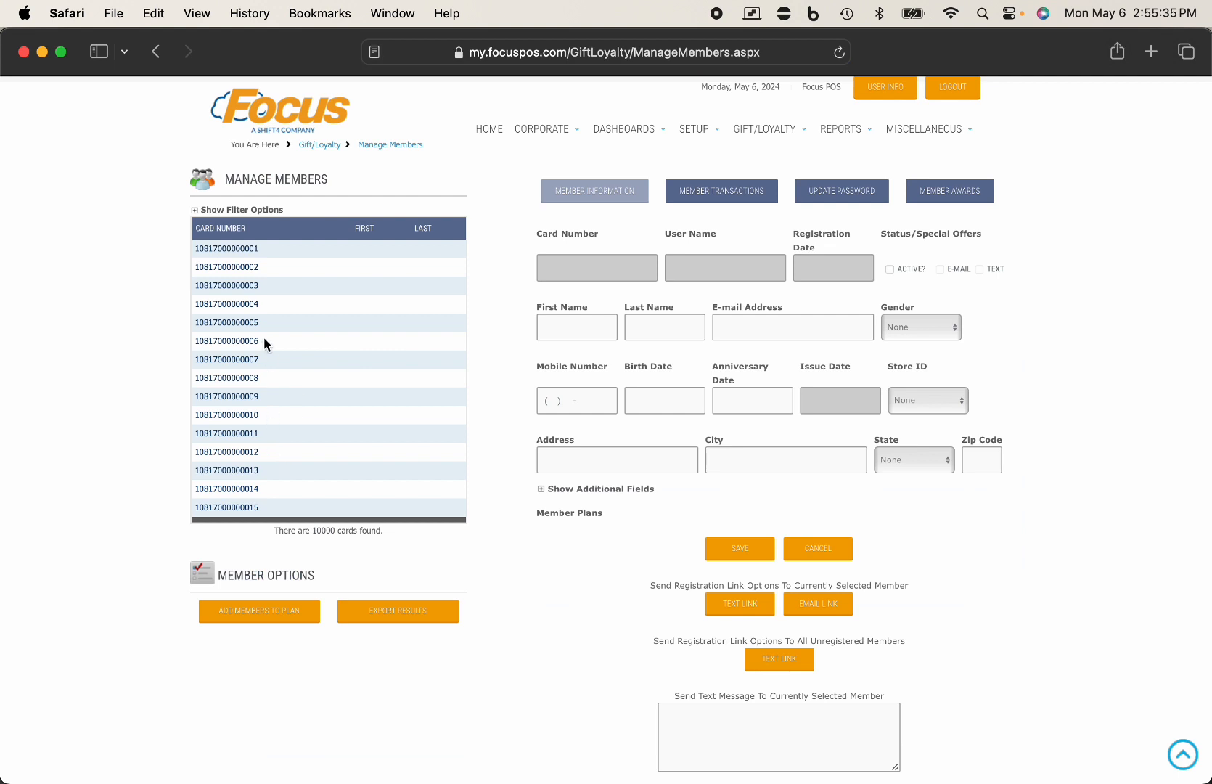
{"action": "left_click", "coordinate": [246, 210]}
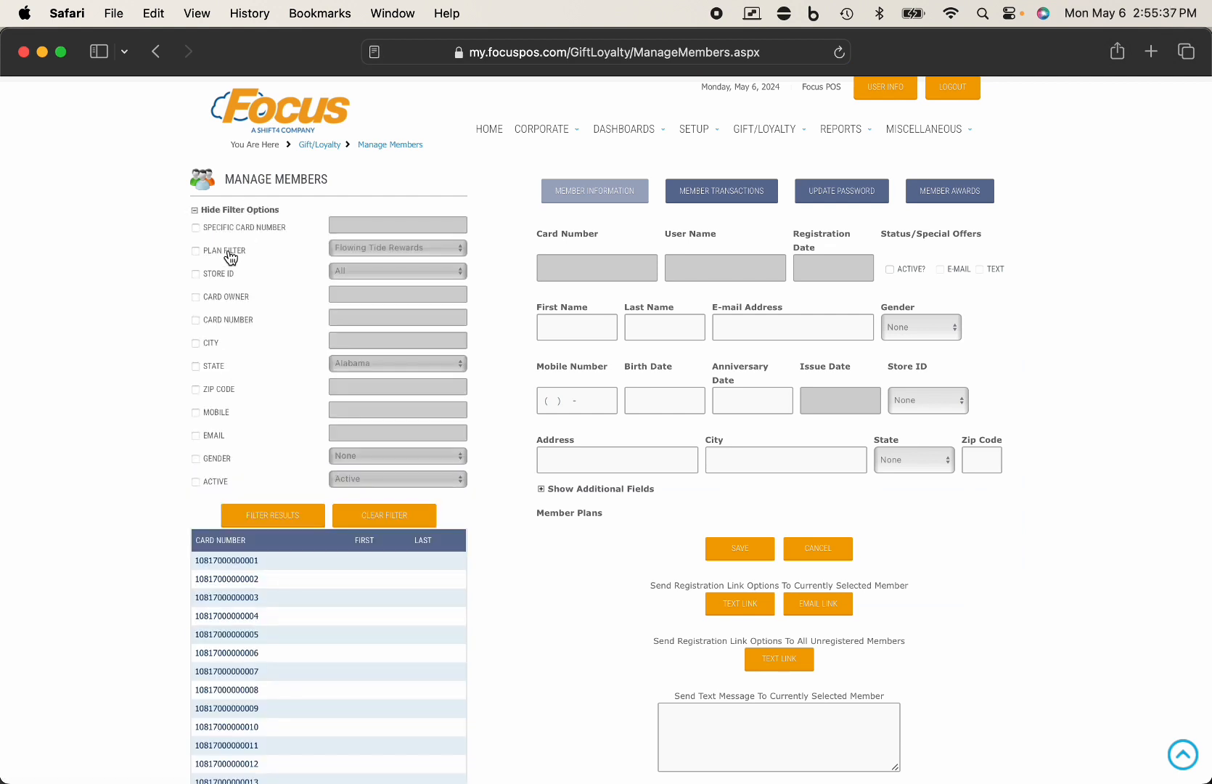
{"action": "left_click", "coordinate": [229, 253]}
{"action": "left_click", "coordinate": [257, 514]}
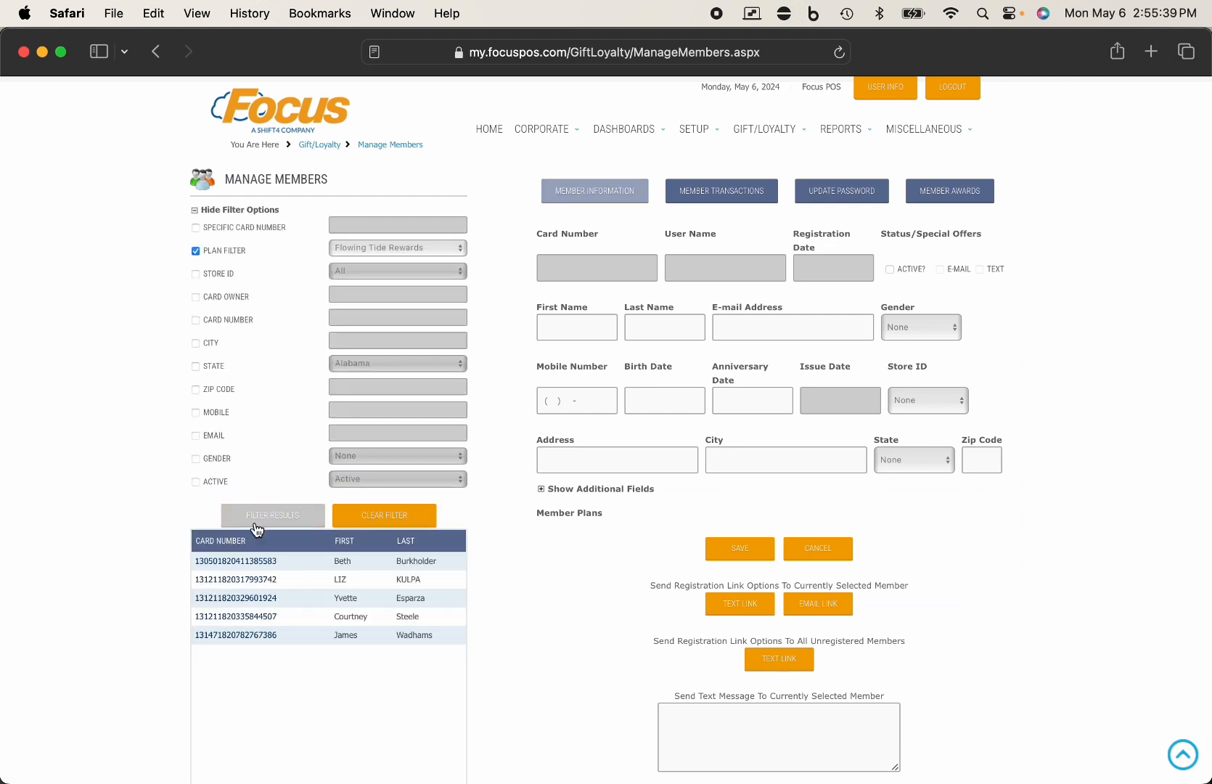
{"action": "left_click", "coordinate": [242, 569]}
{"action": "left_click", "coordinate": [953, 193]}
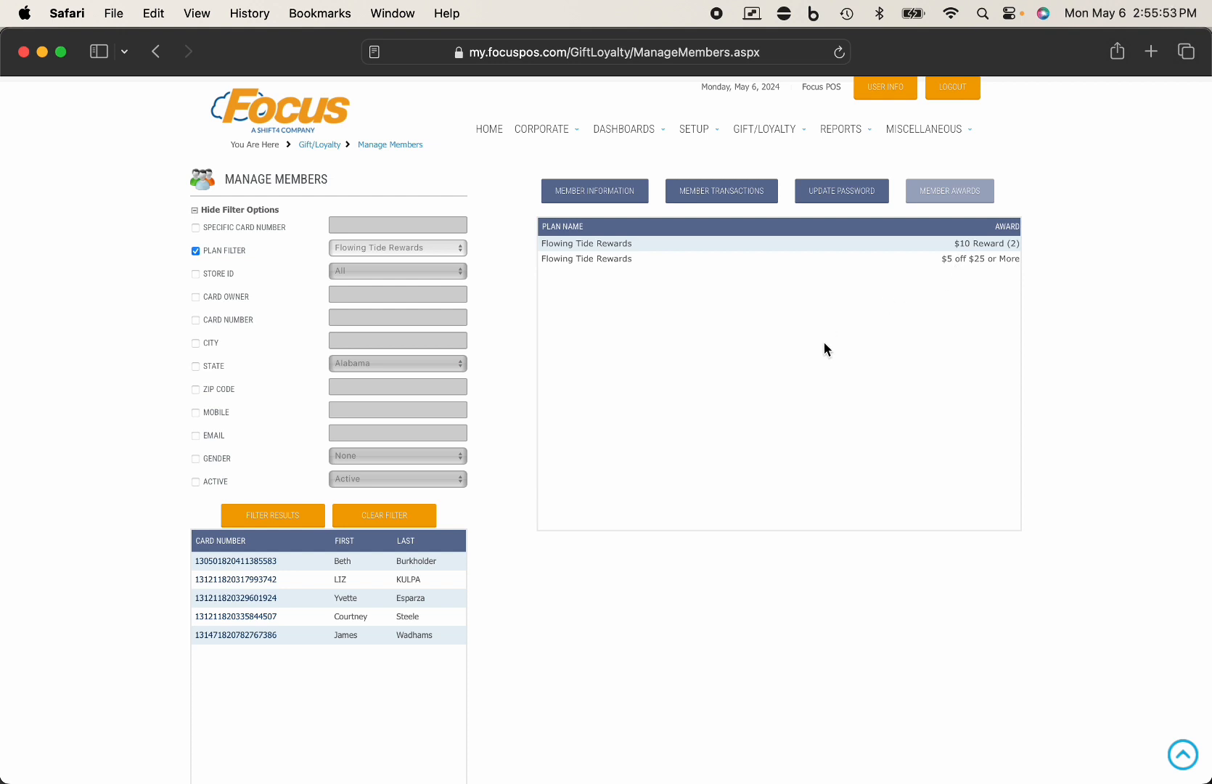
{"action": "key", "text": "ctrl+Right"}
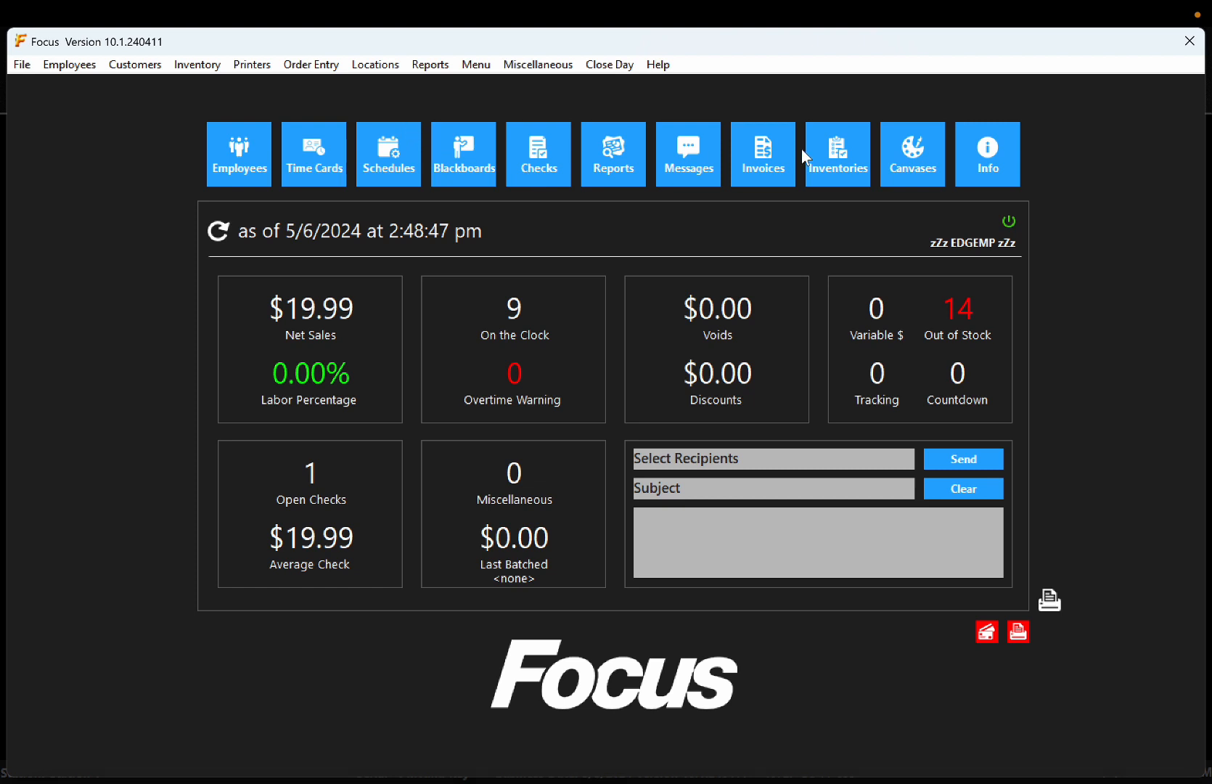
- Open the Discounts setup and view the $10 Reward discount's settings
{"action": "left_click", "coordinate": [314, 65]}
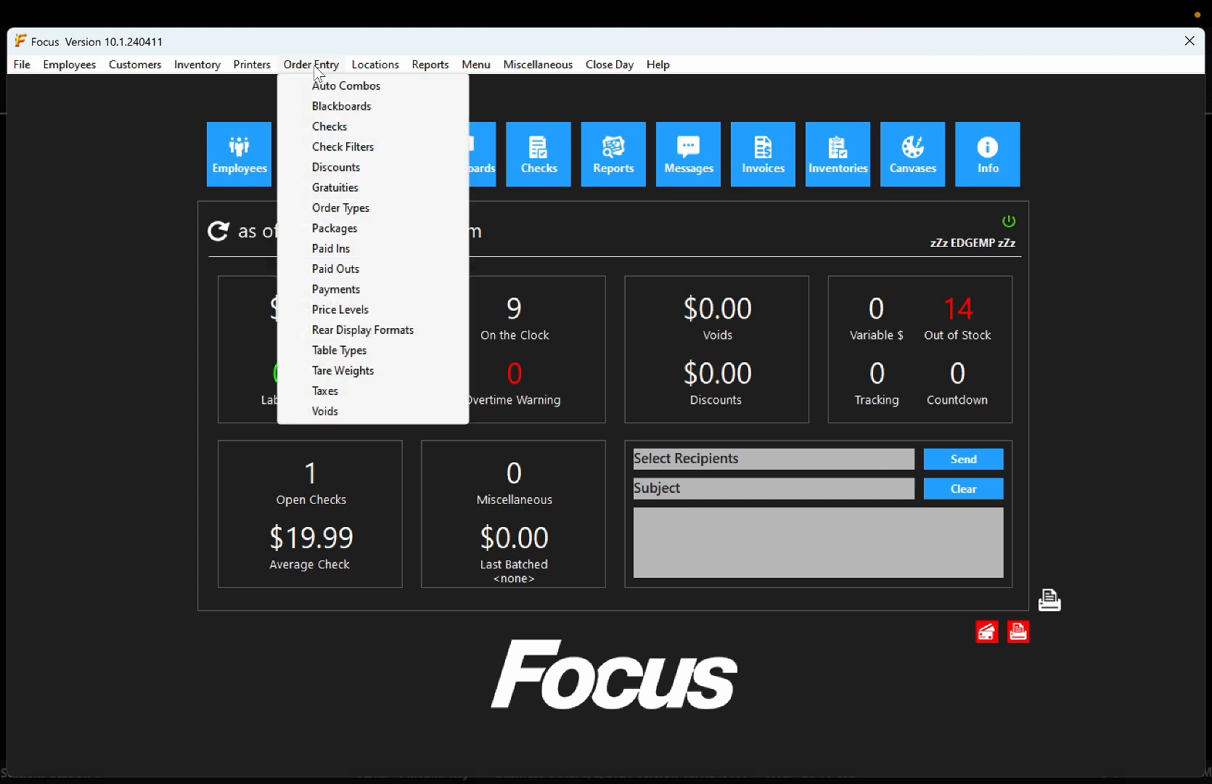
{"action": "left_click", "coordinate": [324, 167]}
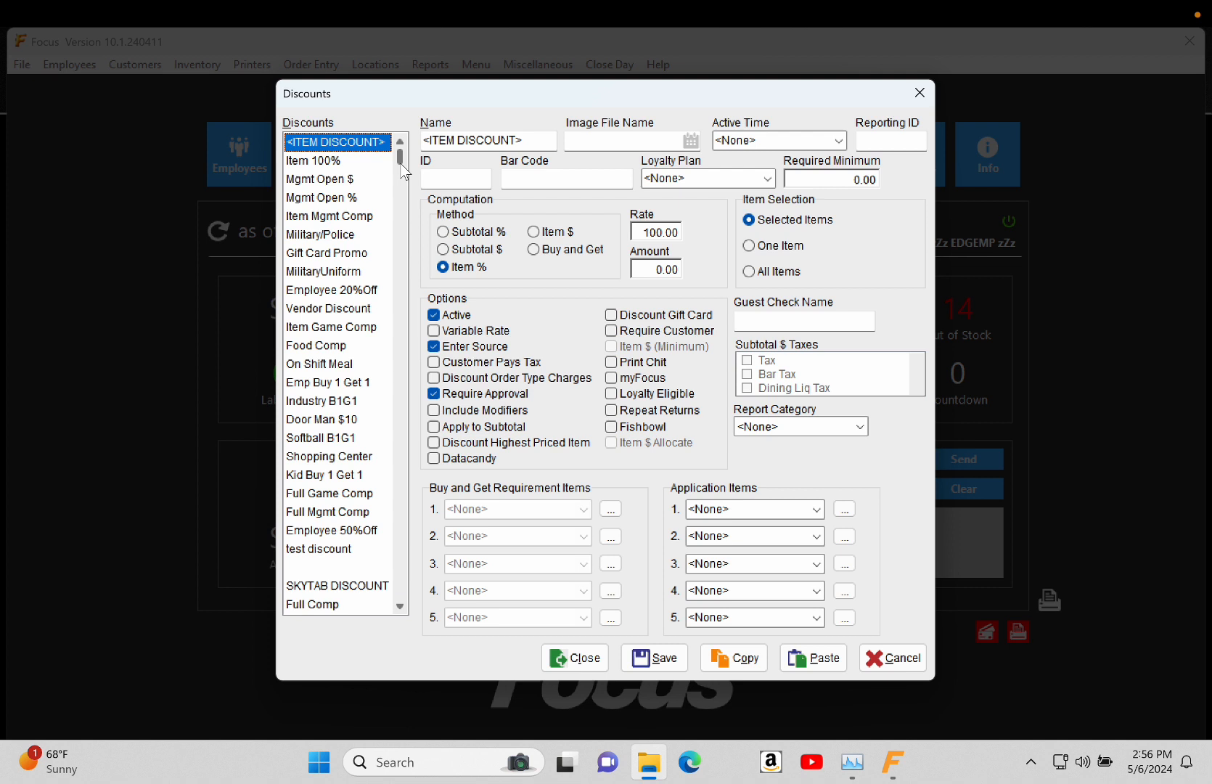
{"action": "mouse_move", "coordinate": [404, 171]}
{"action": "left_mouse_down"}
{"action": "mouse_move", "coordinate": [397, 203]}
{"action": "mouse_move", "coordinate": [401, 189]}
{"action": "left_mouse_up"}
{"action": "left_click", "coordinate": [340, 273]}
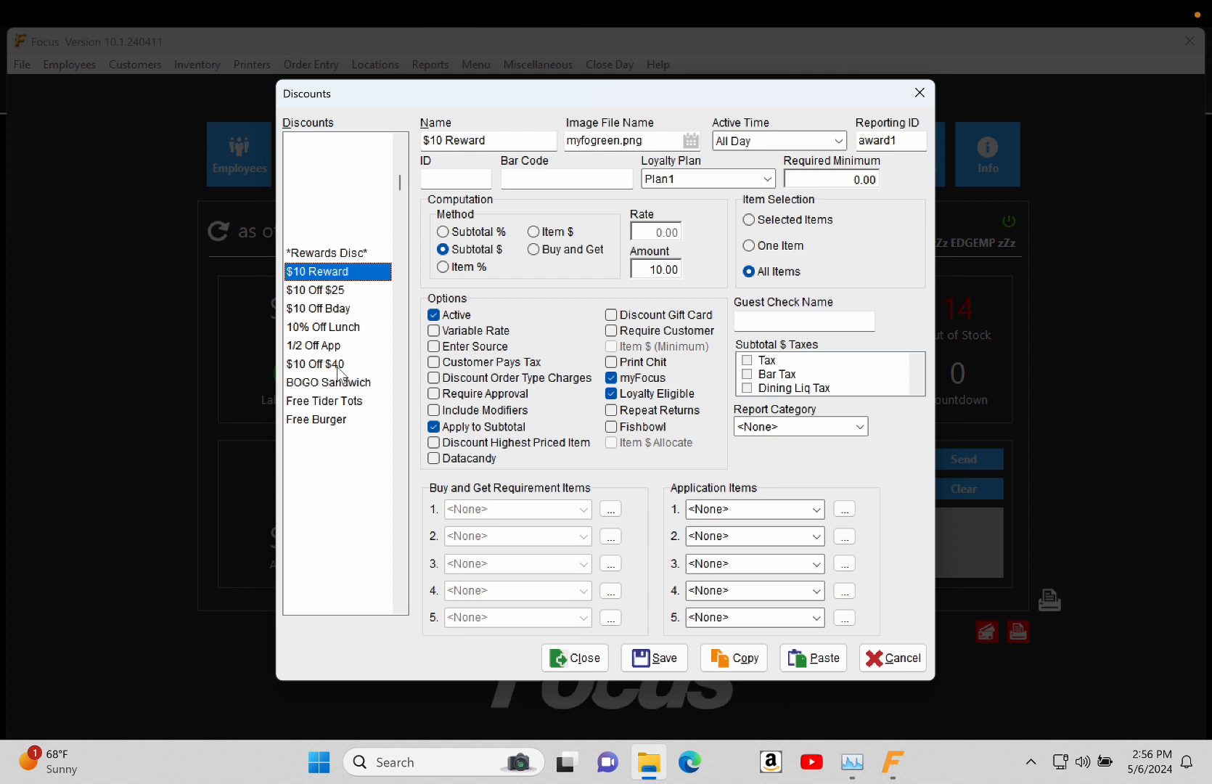
{"action": "mouse_move", "coordinate": [402, 187]}
{"action": "left_mouse_down"}
{"action": "mouse_move", "coordinate": [400, 155]}
{"action": "mouse_move", "coordinate": [392, 184]}
{"action": "left_mouse_up"}
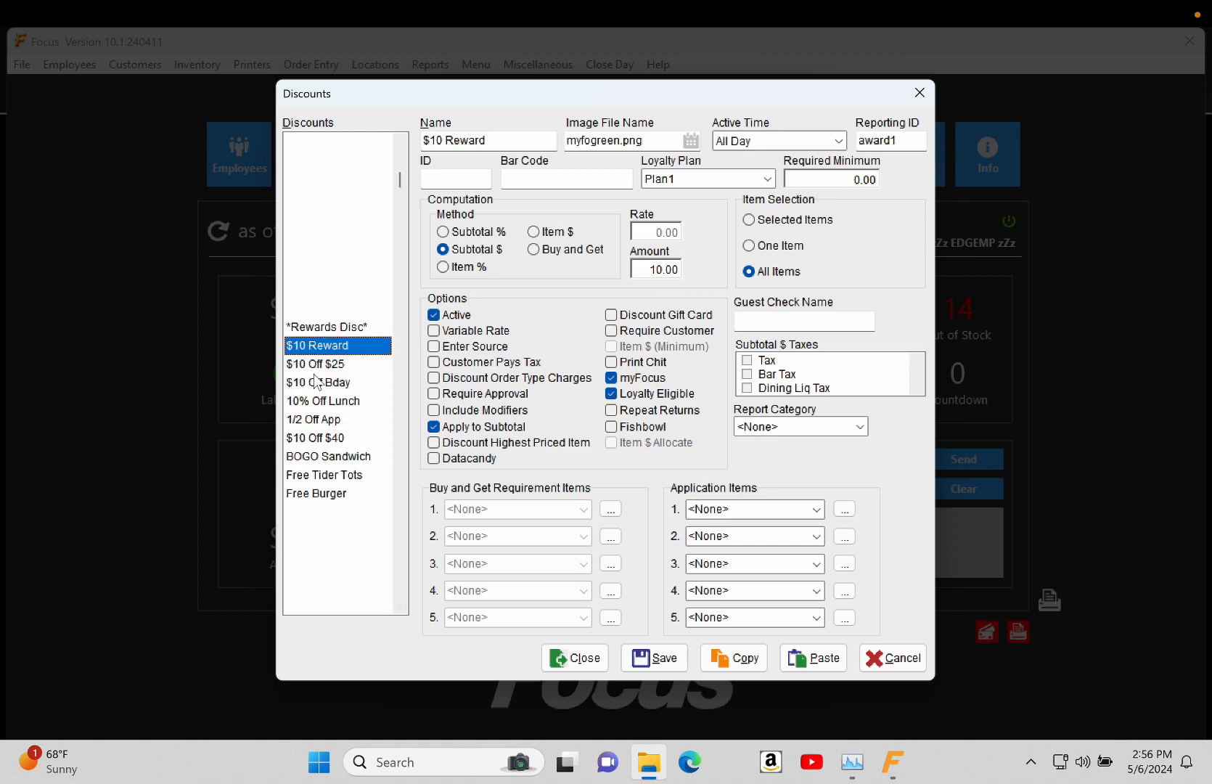
- Inspect the $10 Off $25 and $10 Off Bday discounts, then copy $10 Off Bday
{"action": "left_click", "coordinate": [319, 371]}
{"action": "left_click", "coordinate": [319, 389]}
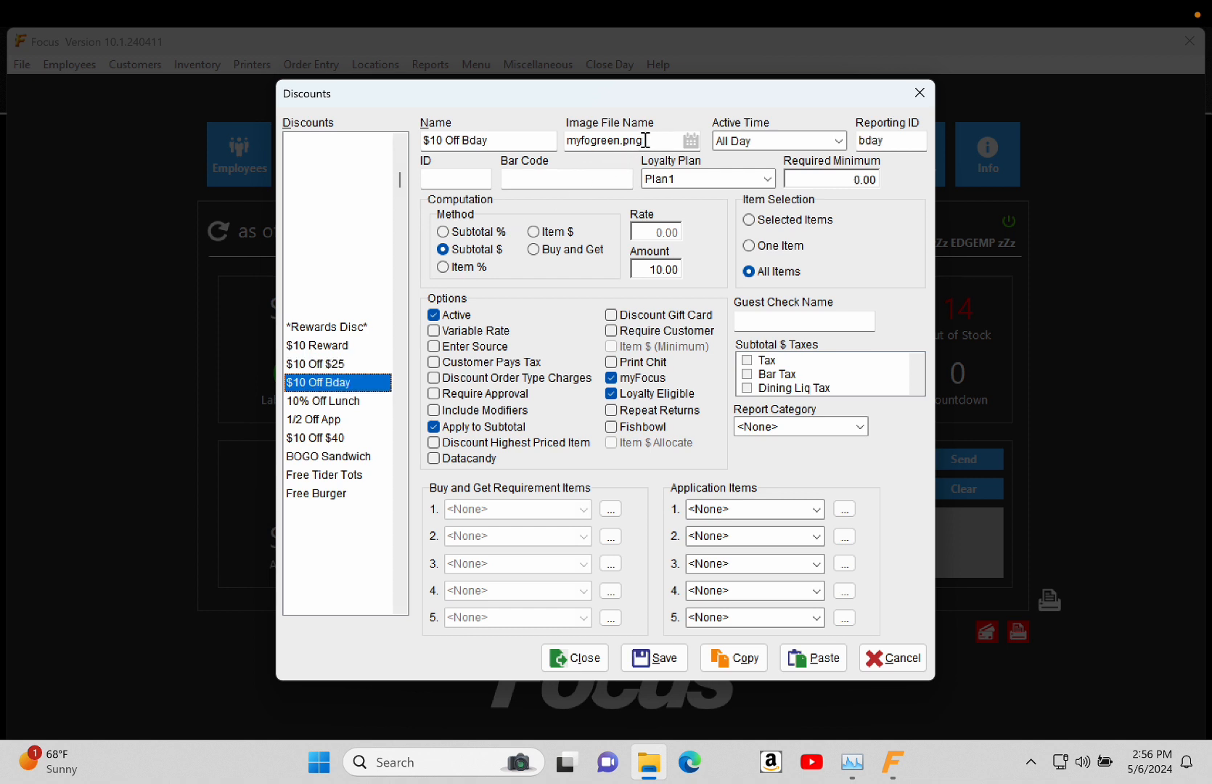
{"action": "left_click_drag", "start_coordinate": [642, 142], "coordinate": [568, 135]}
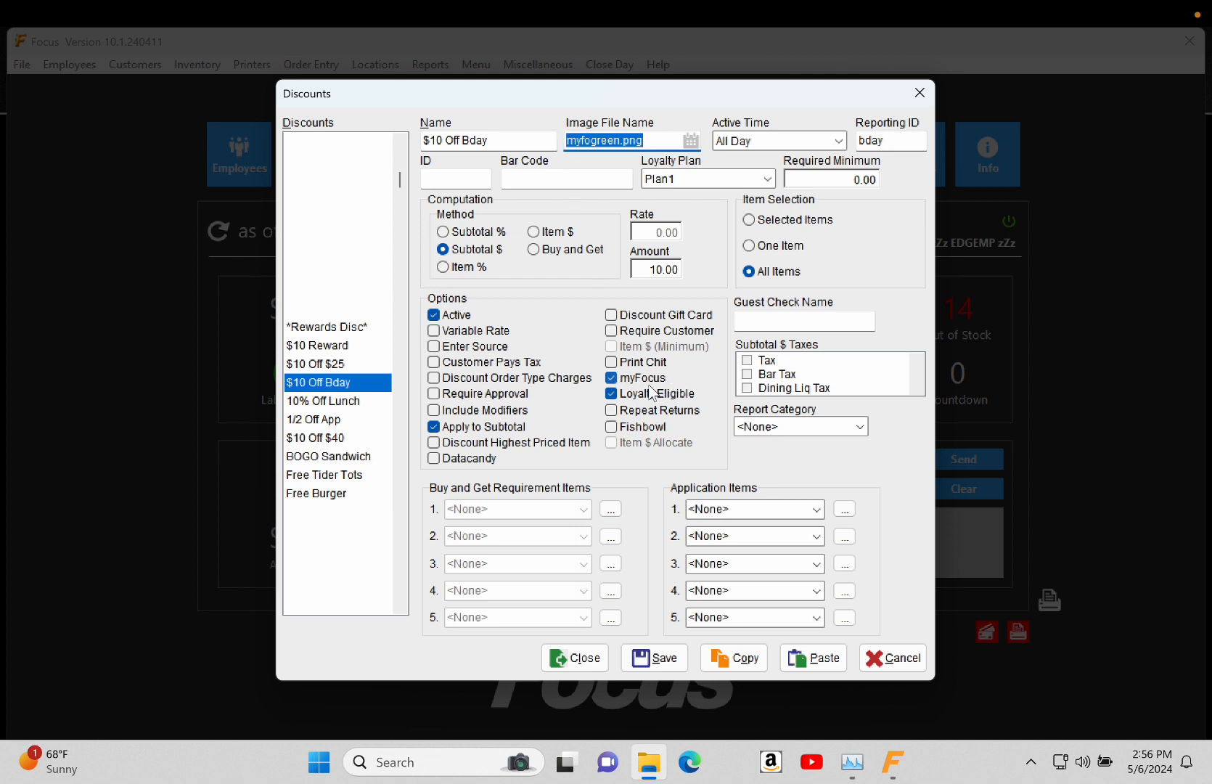
{"action": "left_click", "coordinate": [356, 383]}
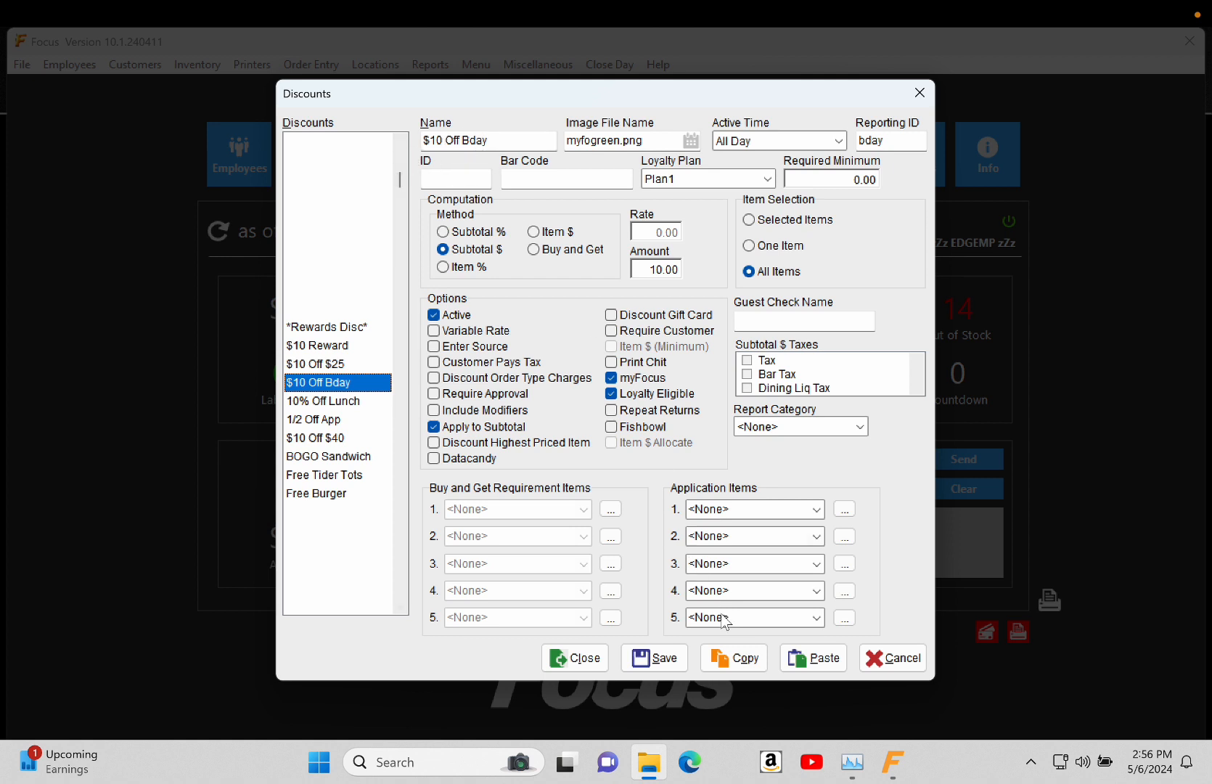
{"action": "left_click", "coordinate": [749, 665]}
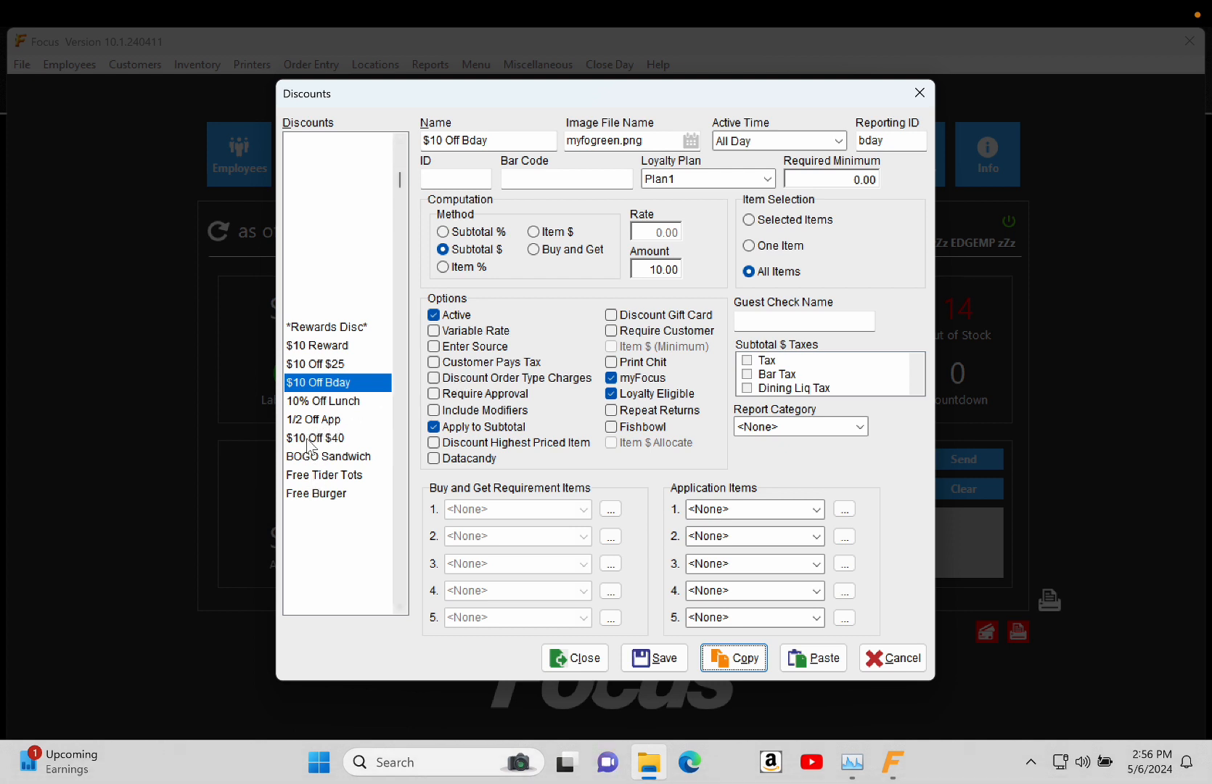
- Copy the $10 Off $25 discount's settings into a new blank discount entry below Free Burger
{"action": "left_click", "coordinate": [327, 476]}
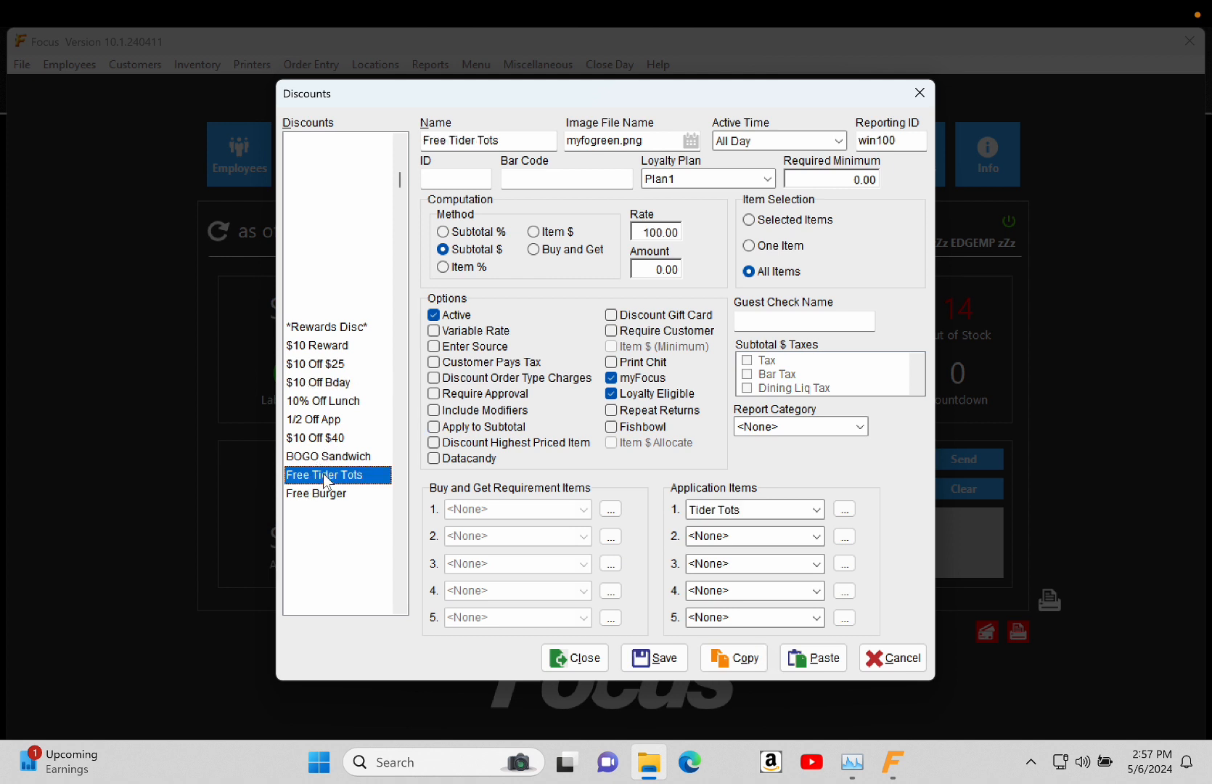
{"action": "left_click", "coordinate": [325, 363]}
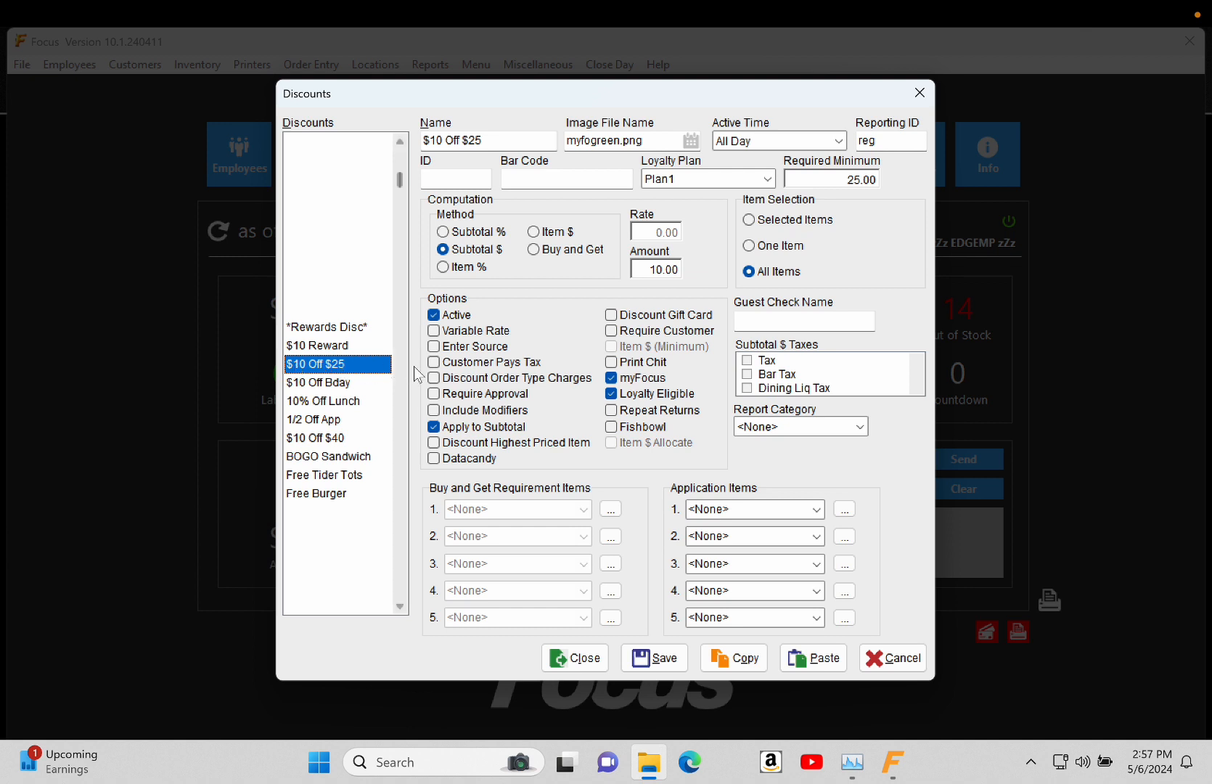
{"action": "left_click", "coordinate": [755, 663]}
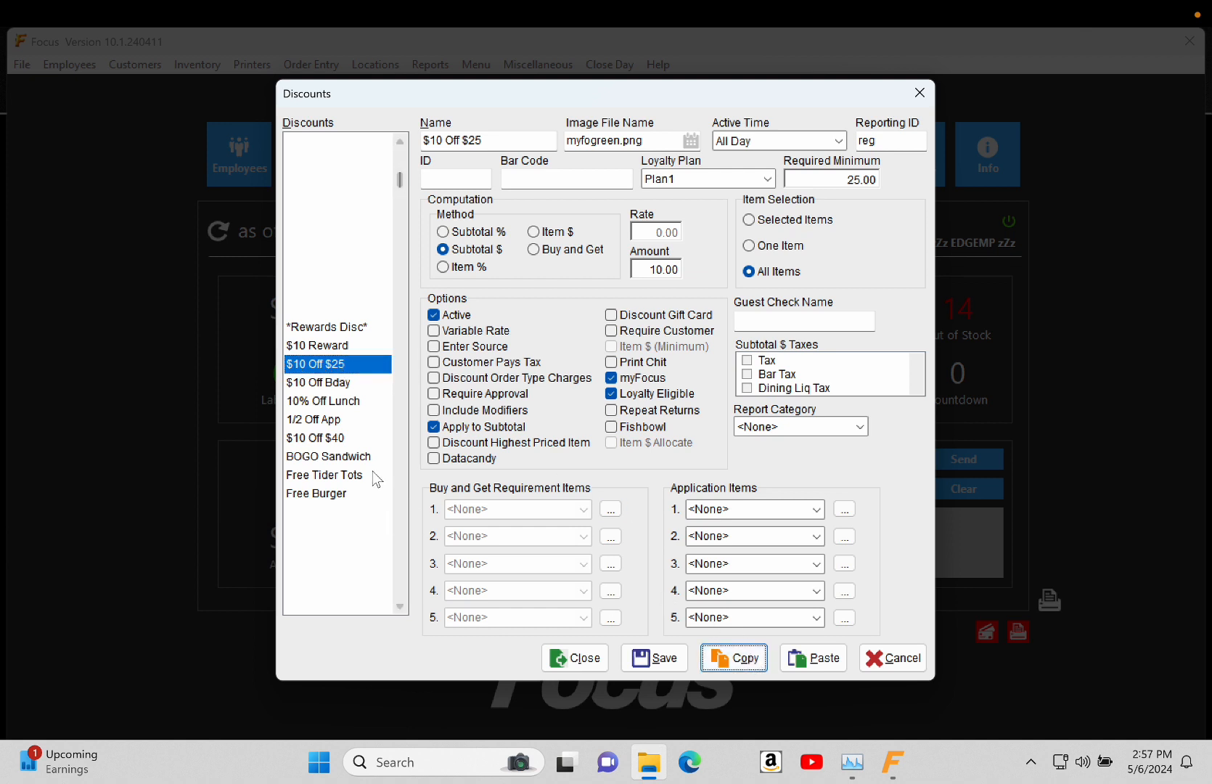
{"action": "left_click", "coordinate": [318, 513]}
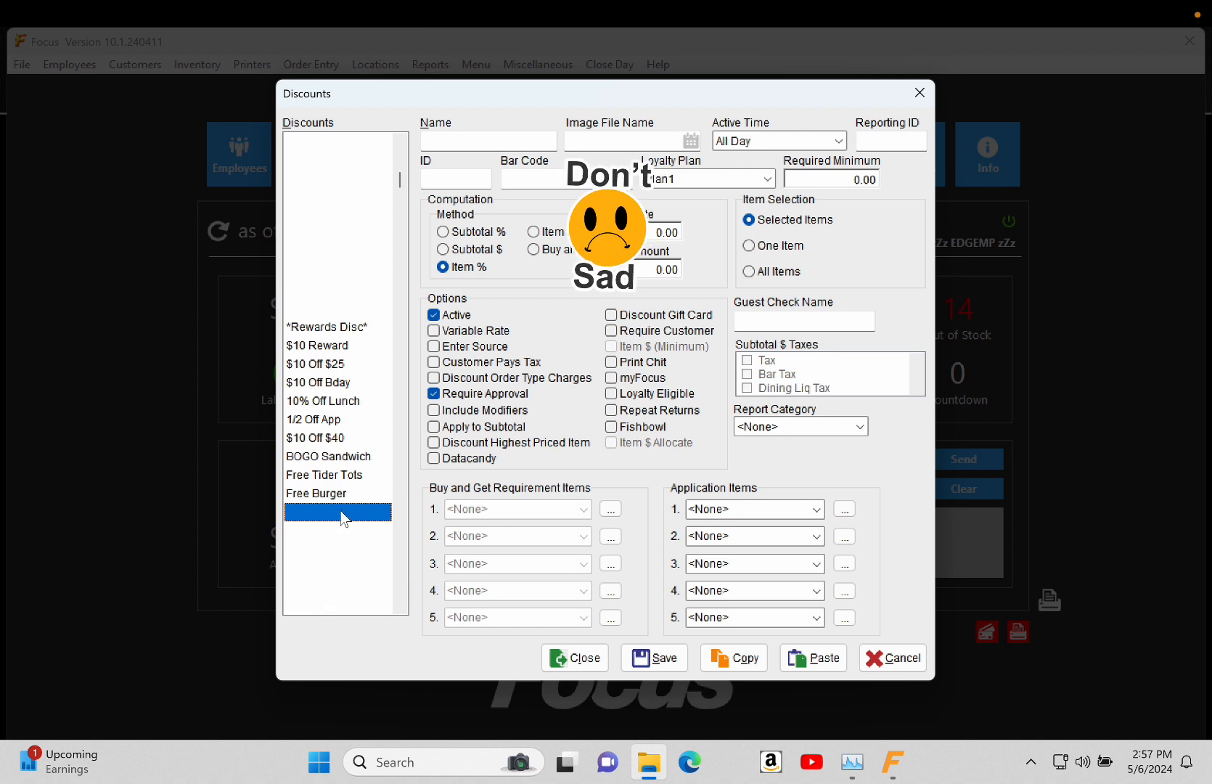
{"action": "left_click", "coordinate": [824, 661]}
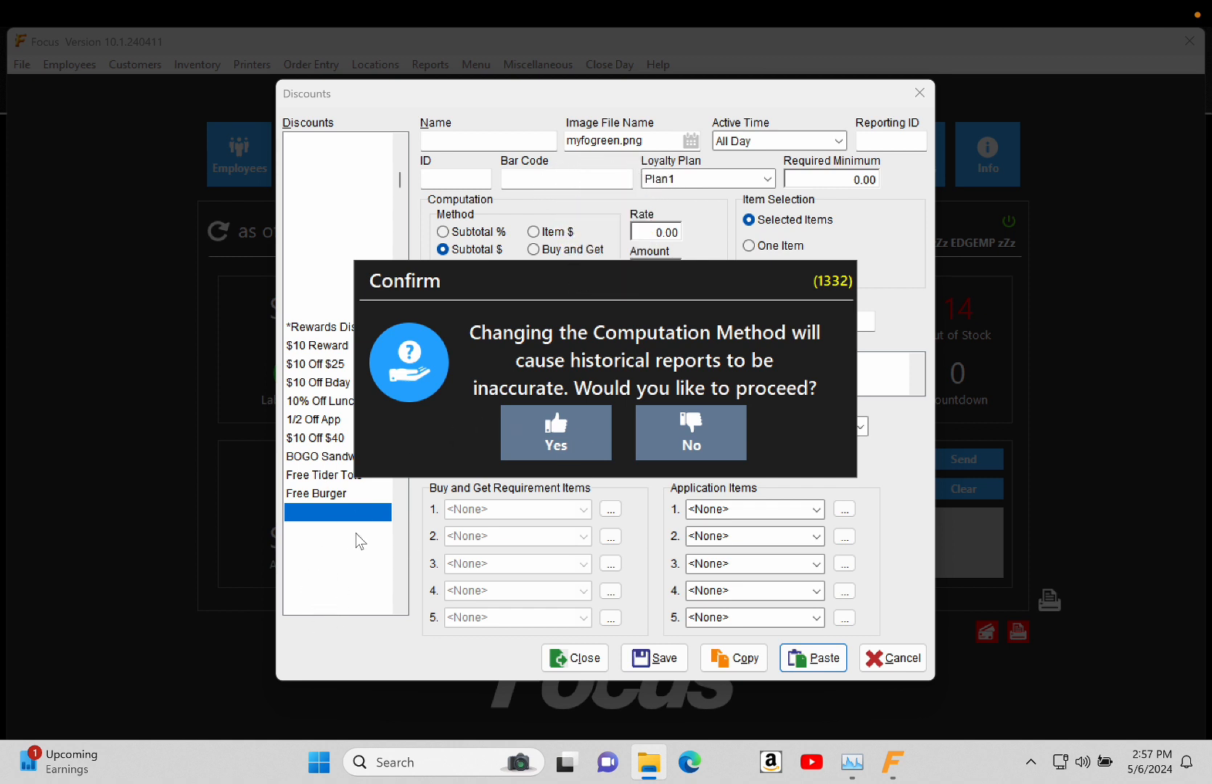
{"action": "left_click", "coordinate": [568, 434]}
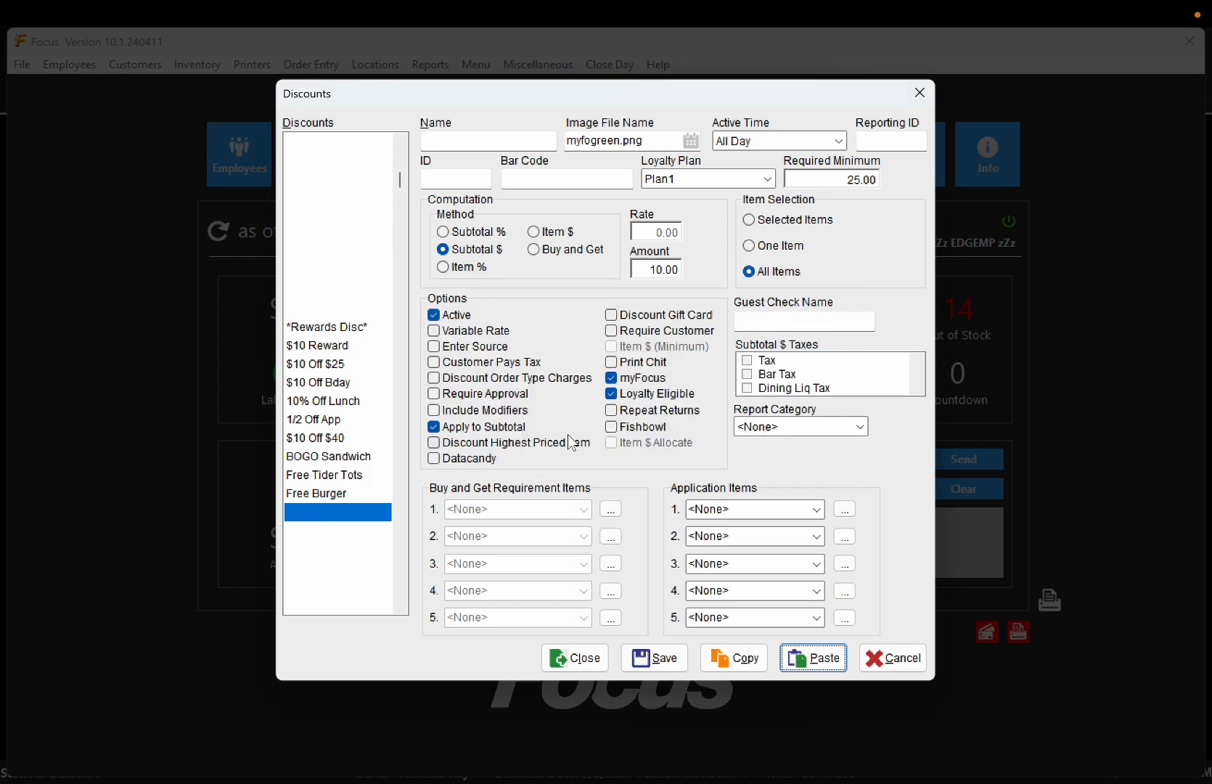
- Name the new discount '$5 off $25', set Active Time to <None>, and return to the web portal
{"action": "left_click", "coordinate": [502, 141]}
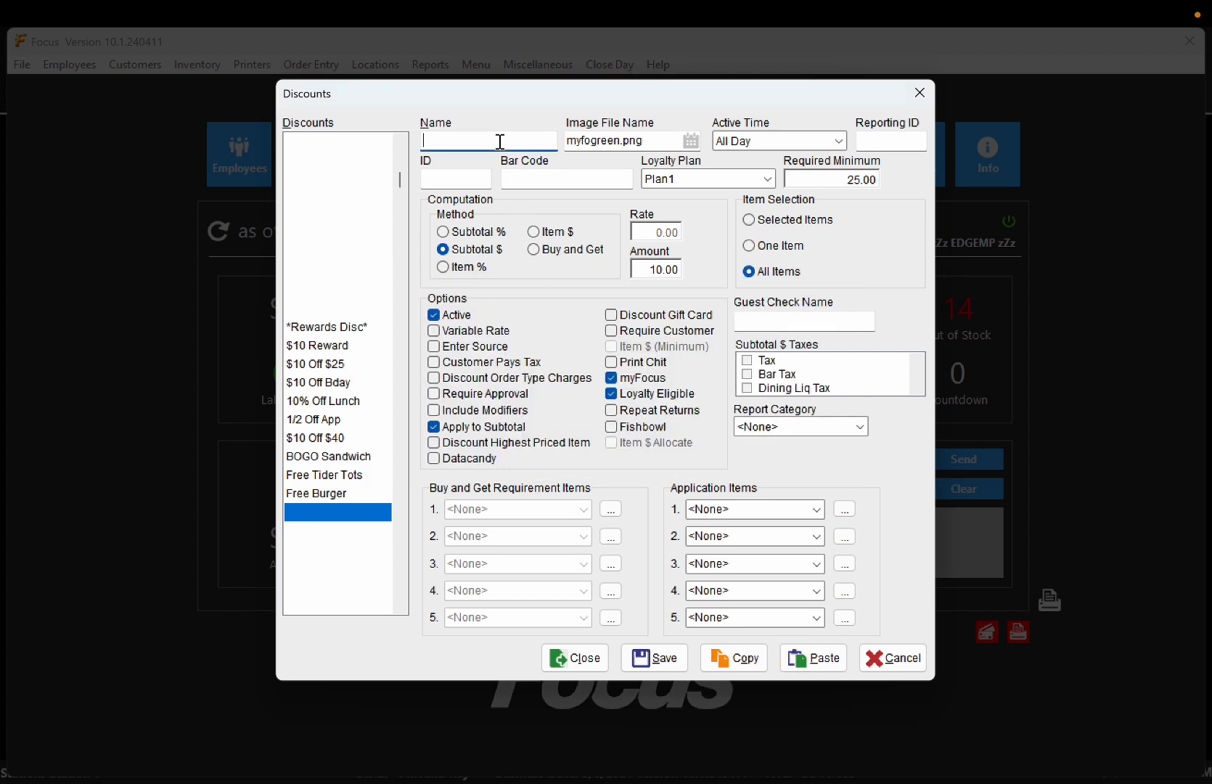
{"action": "type", "text": "$5 off $25"}
{"action": "left_click", "coordinate": [771, 142]}
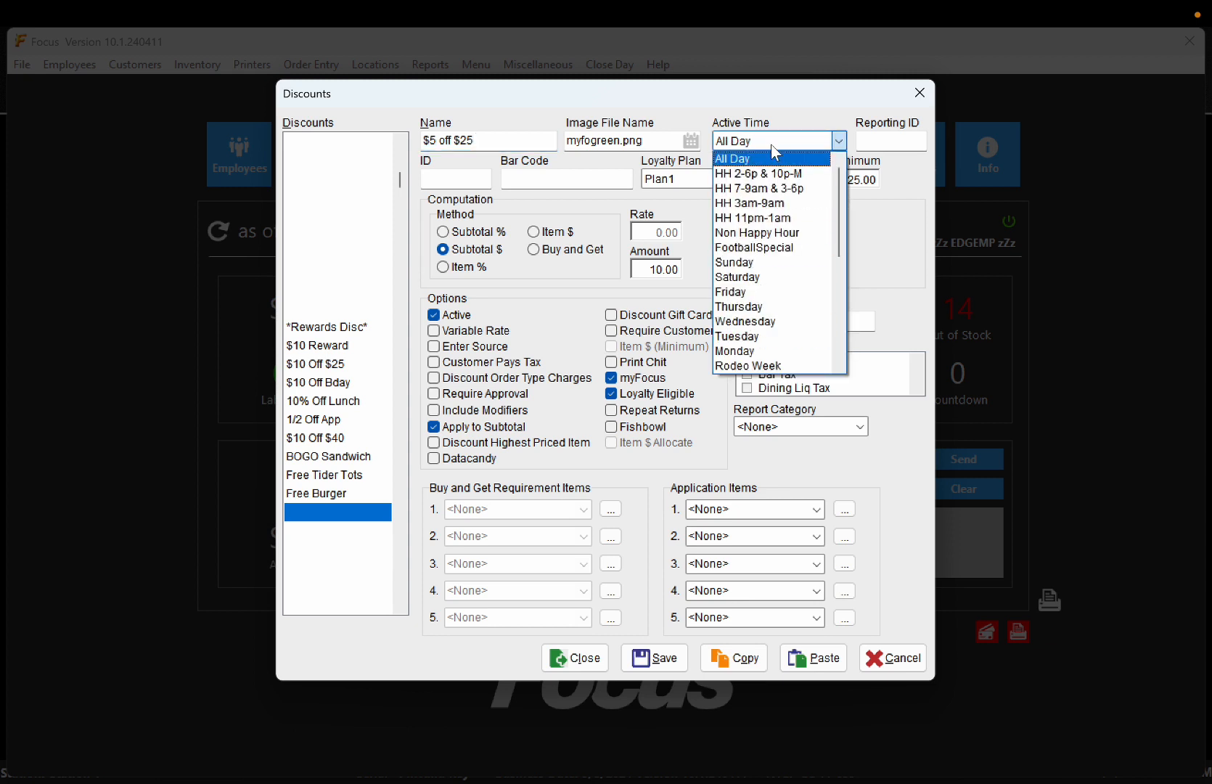
{"action": "left_click", "coordinate": [766, 143]}
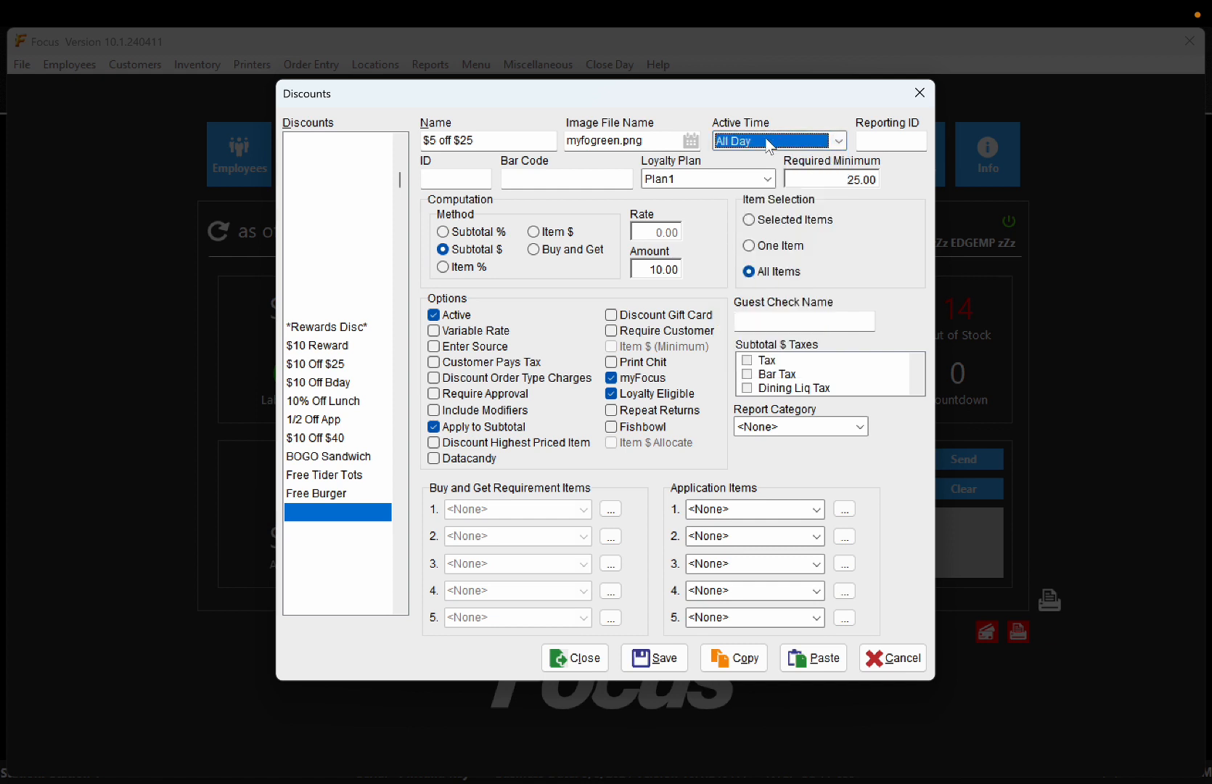
{"action": "scroll", "coordinate": [767, 139], "scroll_direction": "up", "scroll_amount": 1}
{"action": "left_click", "coordinate": [893, 141]}
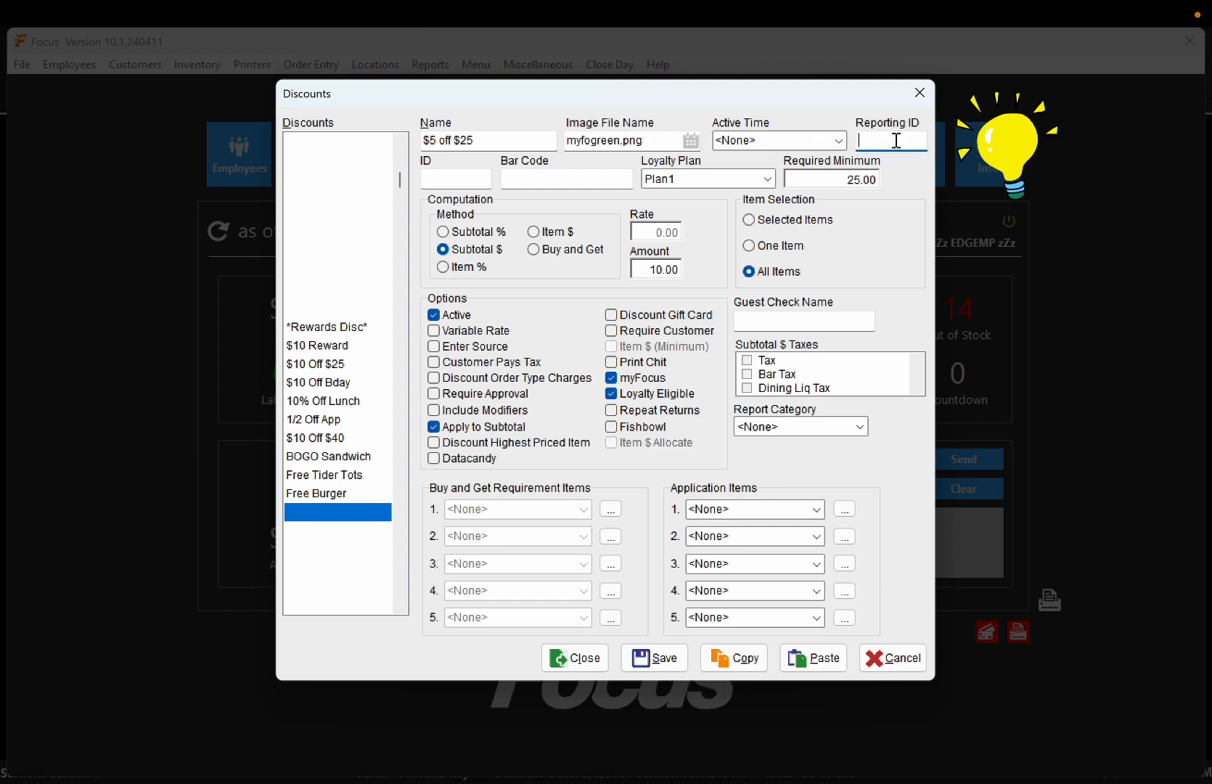
{"action": "key", "text": "ctrl+Left"}
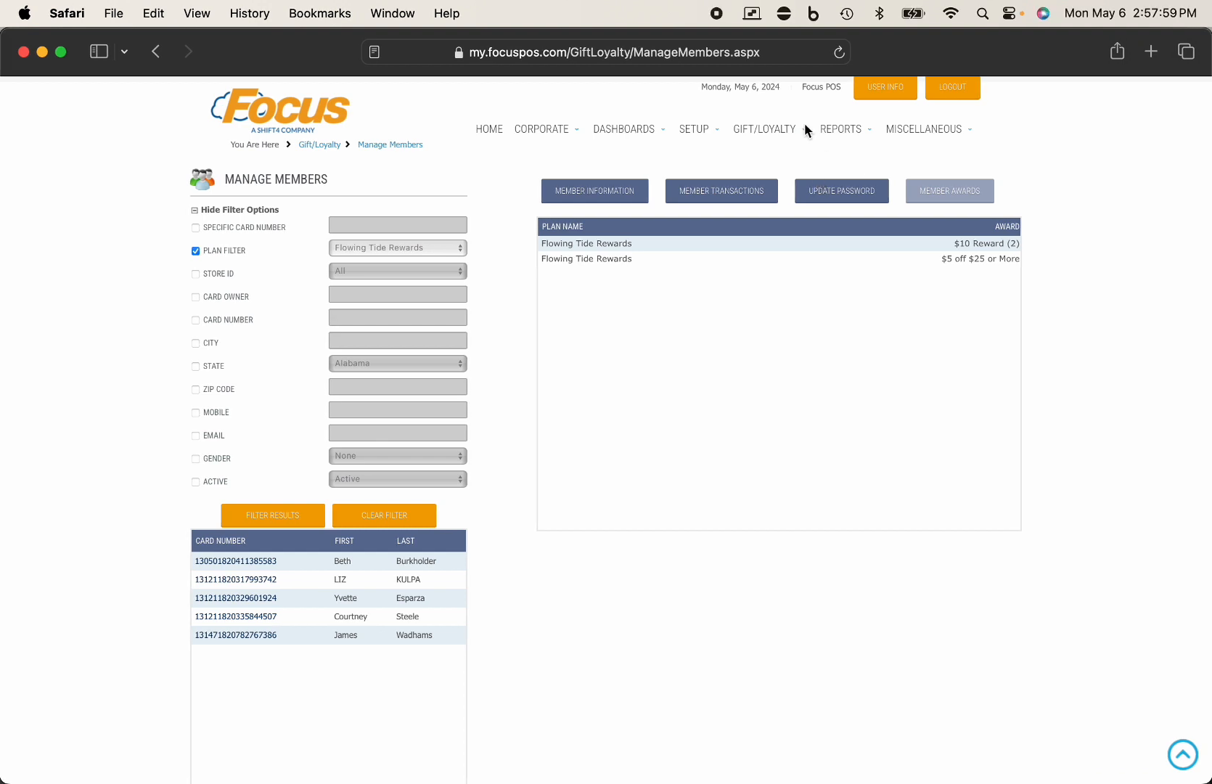
- Load the Flowing Tide Rewards plan in the web portal's loyalty plan setup
{"action": "mouse_move", "coordinate": [771, 129]}
{"action": "left_click", "coordinate": [782, 217]}
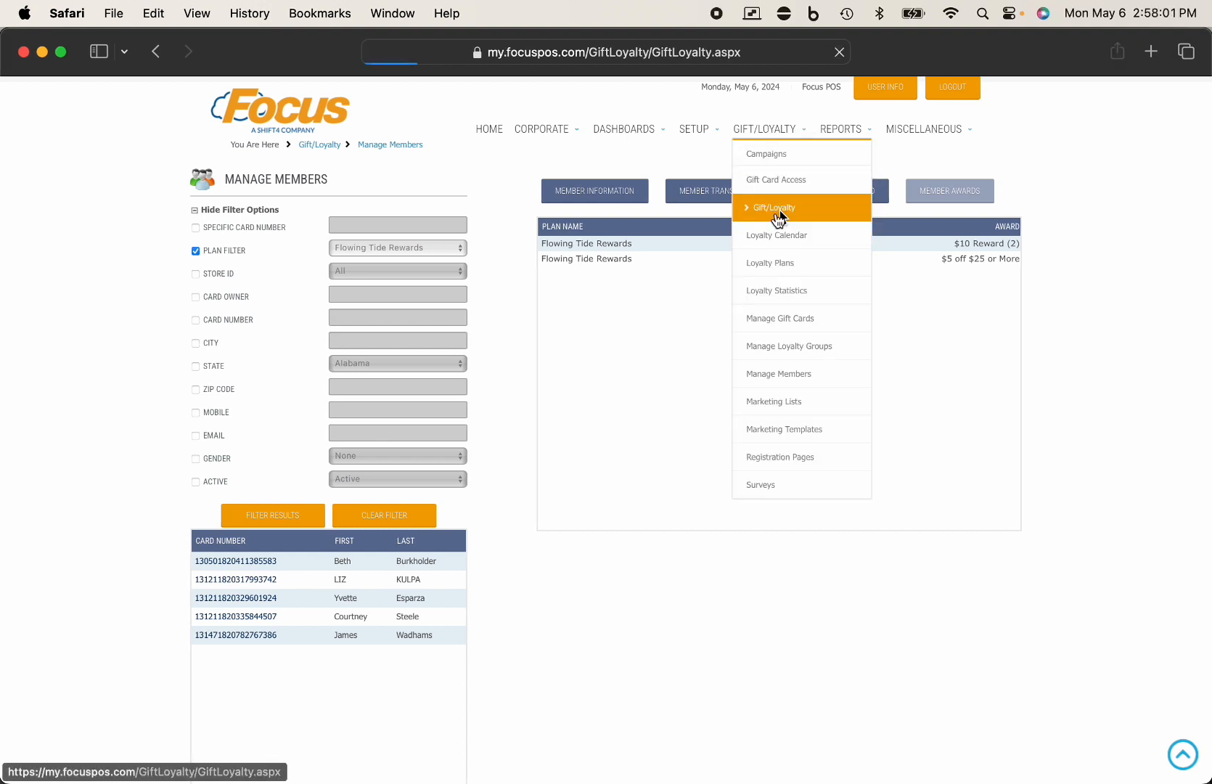
{"action": "left_click", "coordinate": [522, 527]}
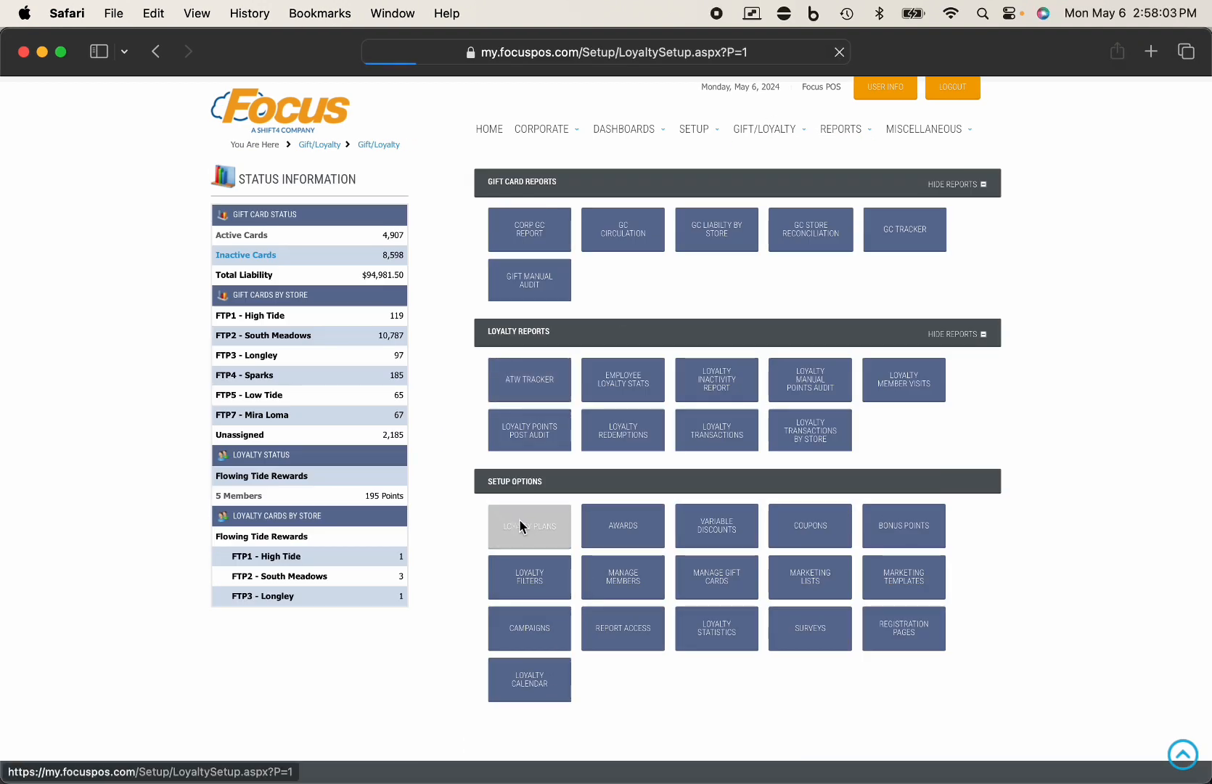
{"action": "left_click", "coordinate": [356, 246]}
{"action": "left_click", "coordinate": [349, 253]}
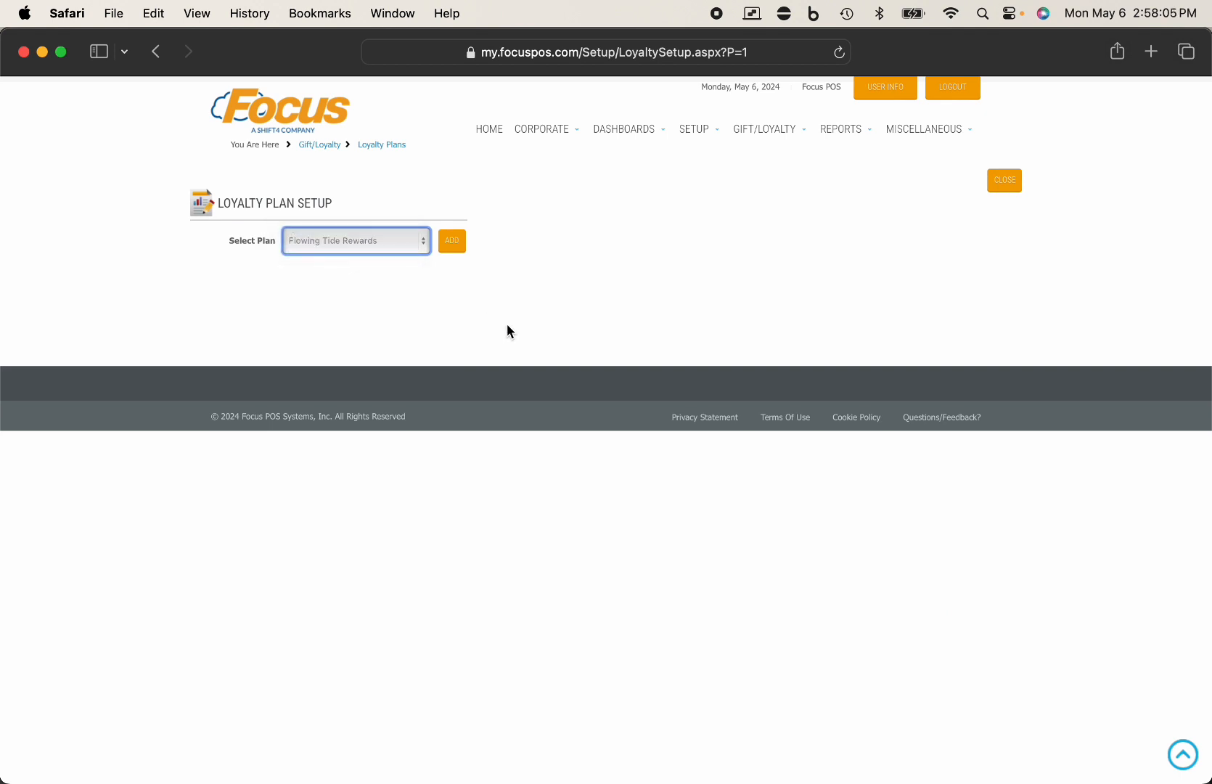
- Copy the 5offmay coupon reporting ID into the new discount's Reporting ID field
{"action": "left_click_drag", "start_coordinate": [783, 538], "coordinate": [748, 537]}
{"action": "key", "text": "ctrl+c"}
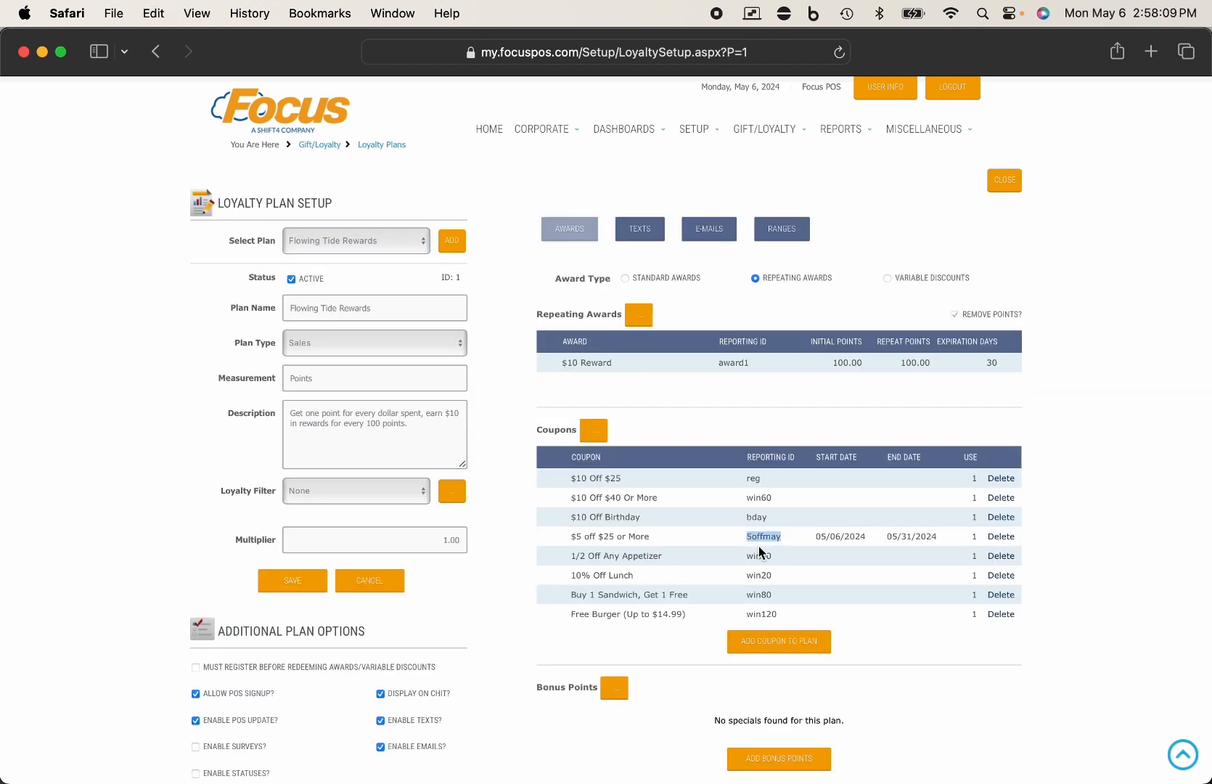
{"action": "key", "text": "ctrl+Right"}
{"action": "key", "text": "ctrl+v"}
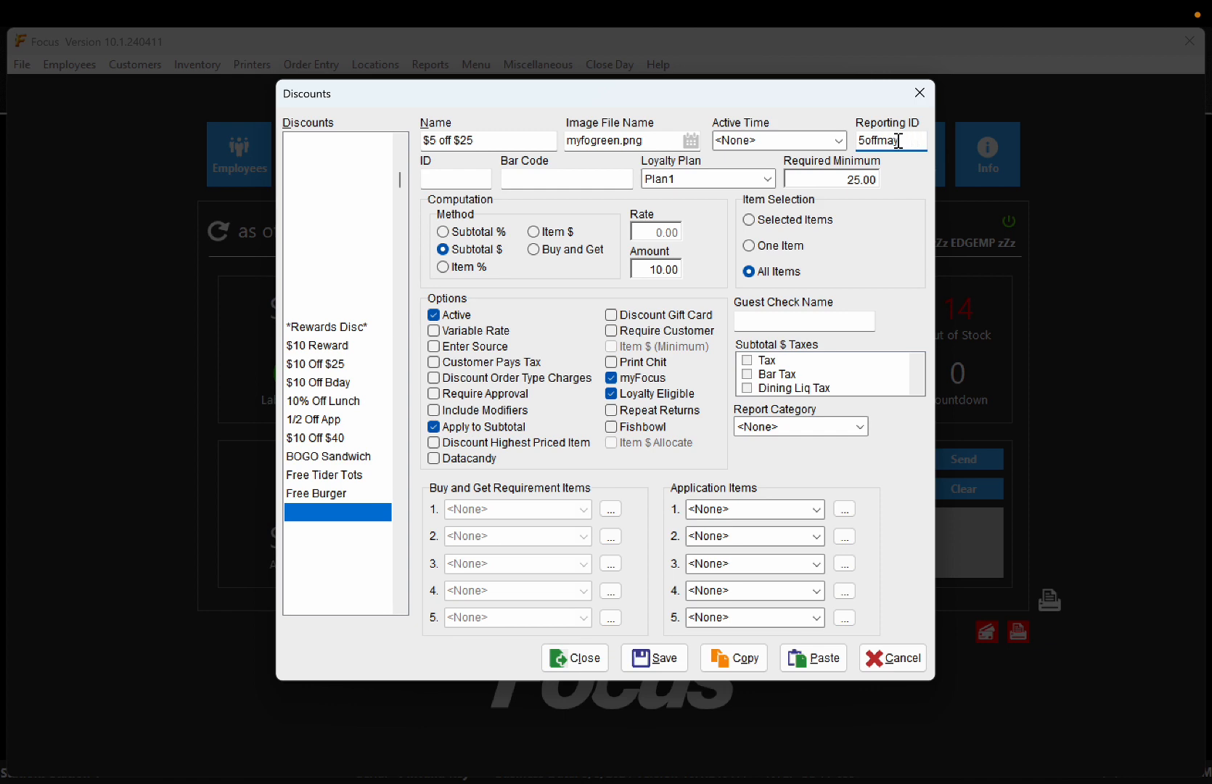
- Correct the discount's Reporting ID so it reads 5offmay
{"action": "left_click_drag", "start_coordinate": [907, 141], "coordinate": [862, 139]}
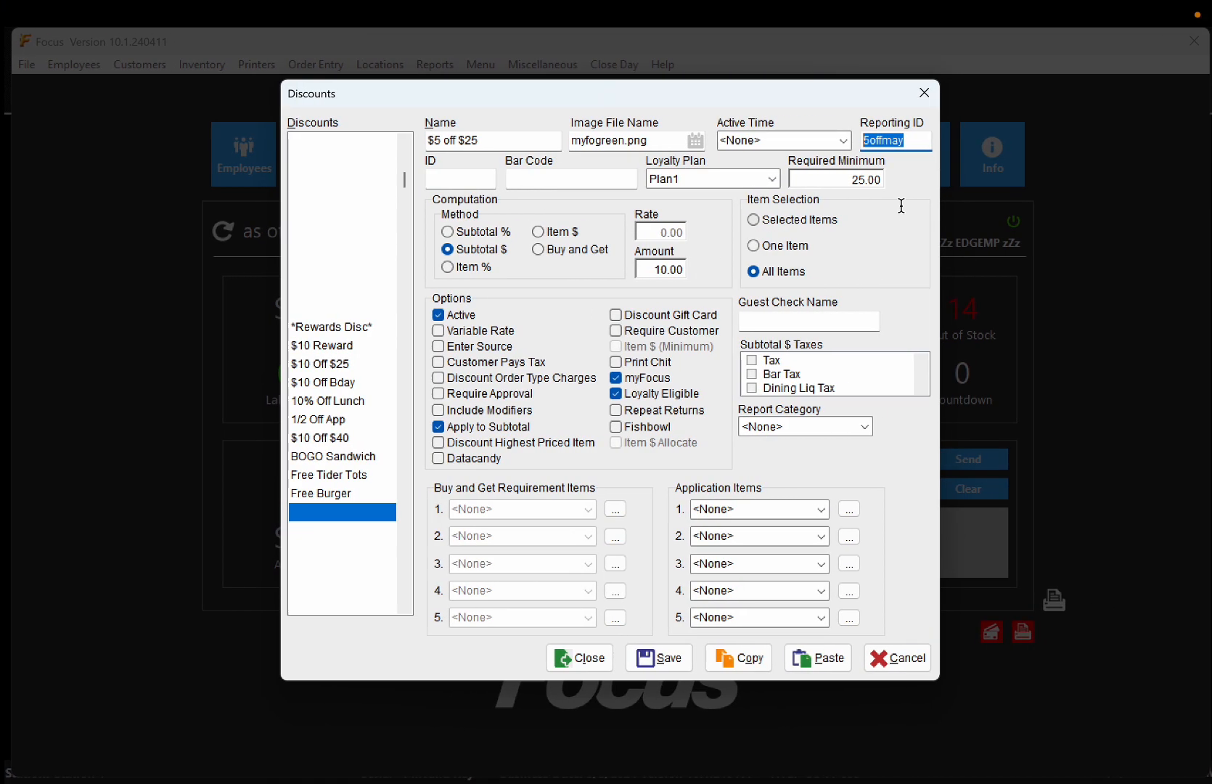
{"action": "left_click", "coordinate": [910, 141]}
{"action": "key", "text": "BackSpace"}
{"action": "key", "text": "BackSpace"}
{"action": "key", "text": "BackSpace"}
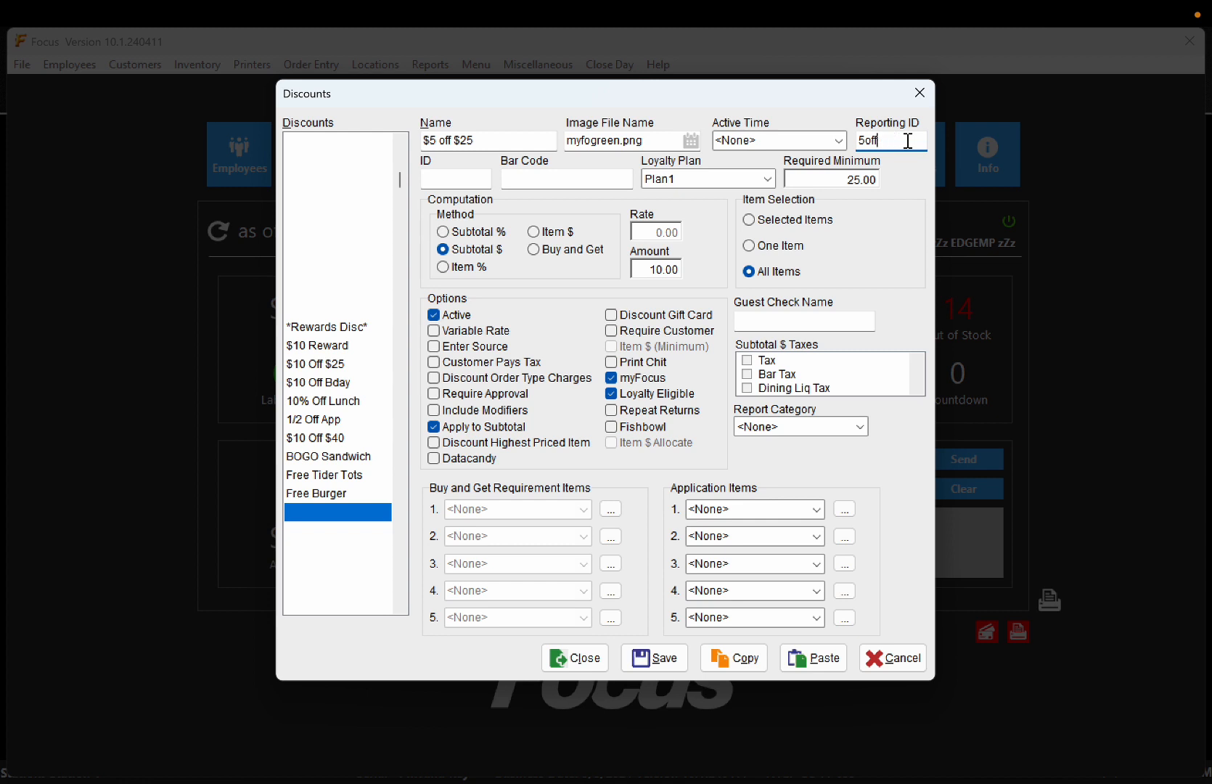
{"action": "type", "text": "OF"}
{"action": "double_click", "coordinate": [916, 138]}
{"action": "type", "text": "5offmay"}
- Set the discount amount to 5.00 against the 25.00 minimum and save it
{"action": "left_click", "coordinate": [823, 184]}
{"action": "left_click", "coordinate": [663, 265]}
{"action": "type", "text": "5"}
{"action": "left_click", "coordinate": [661, 654]}
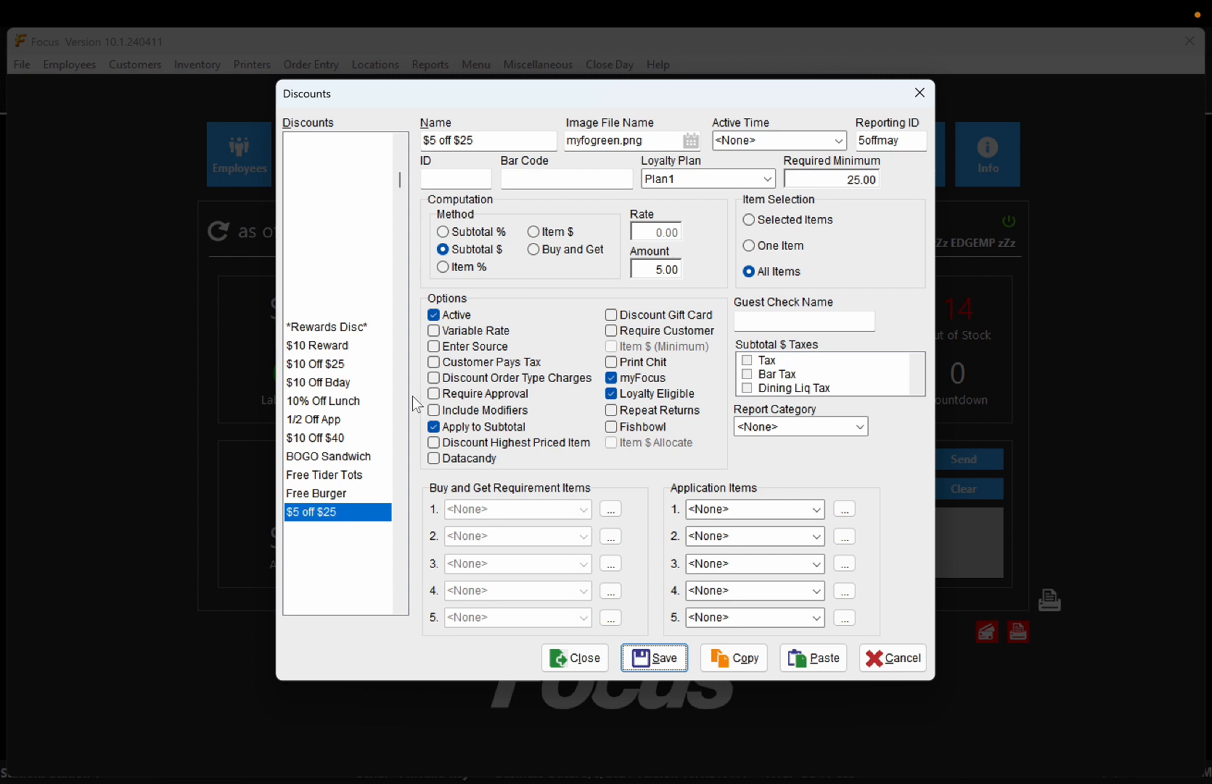
- Compare with Free Burger, reselect $5 off $25, and close the Discounts window
{"action": "left_click", "coordinate": [327, 495]}
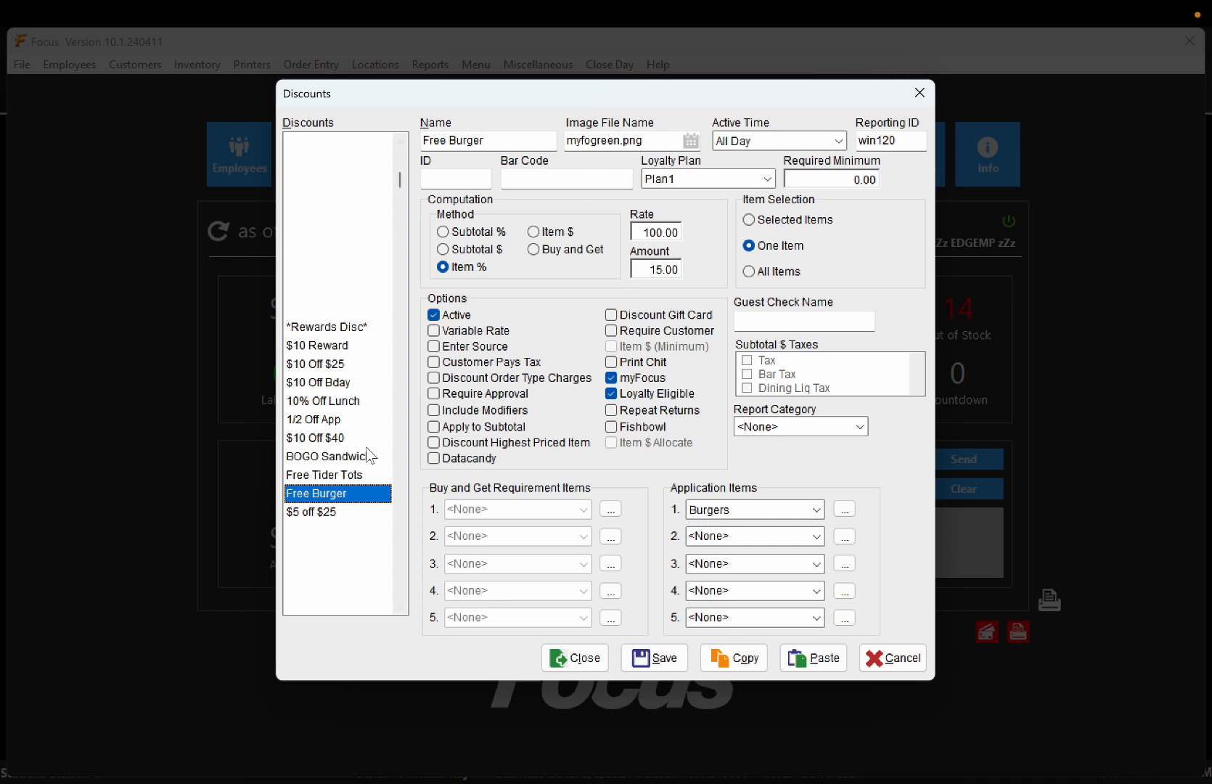
{"action": "left_click", "coordinate": [319, 513]}
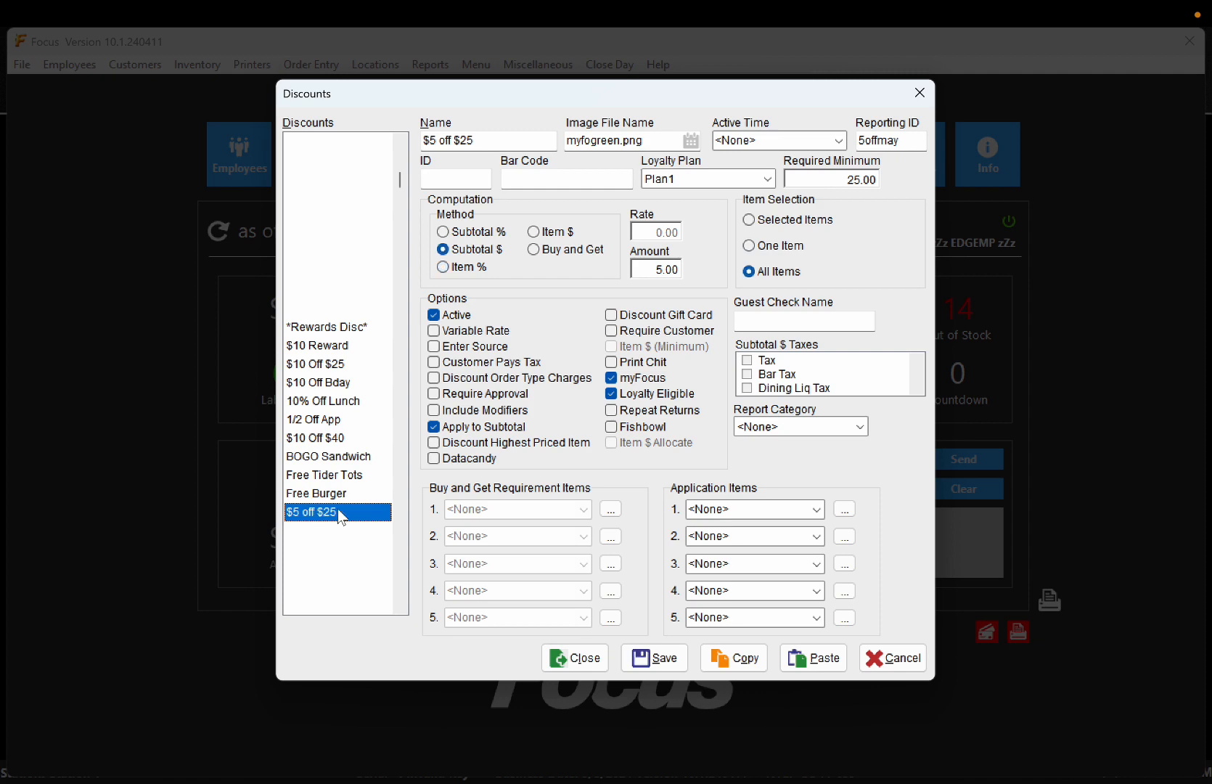
{"action": "left_click", "coordinate": [585, 662]}
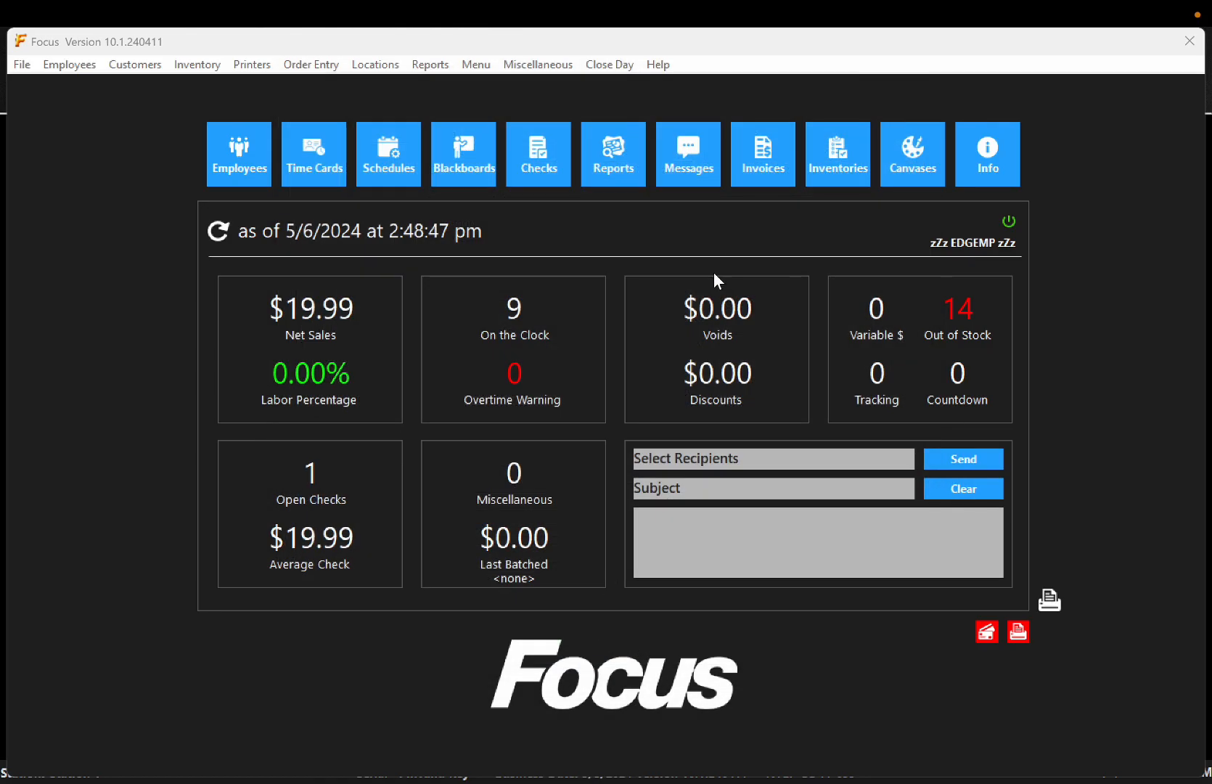
- Duplicate the Free Burger button on the Rewards canvas and place the copy just below it
{"action": "left_click", "coordinate": [912, 156]}
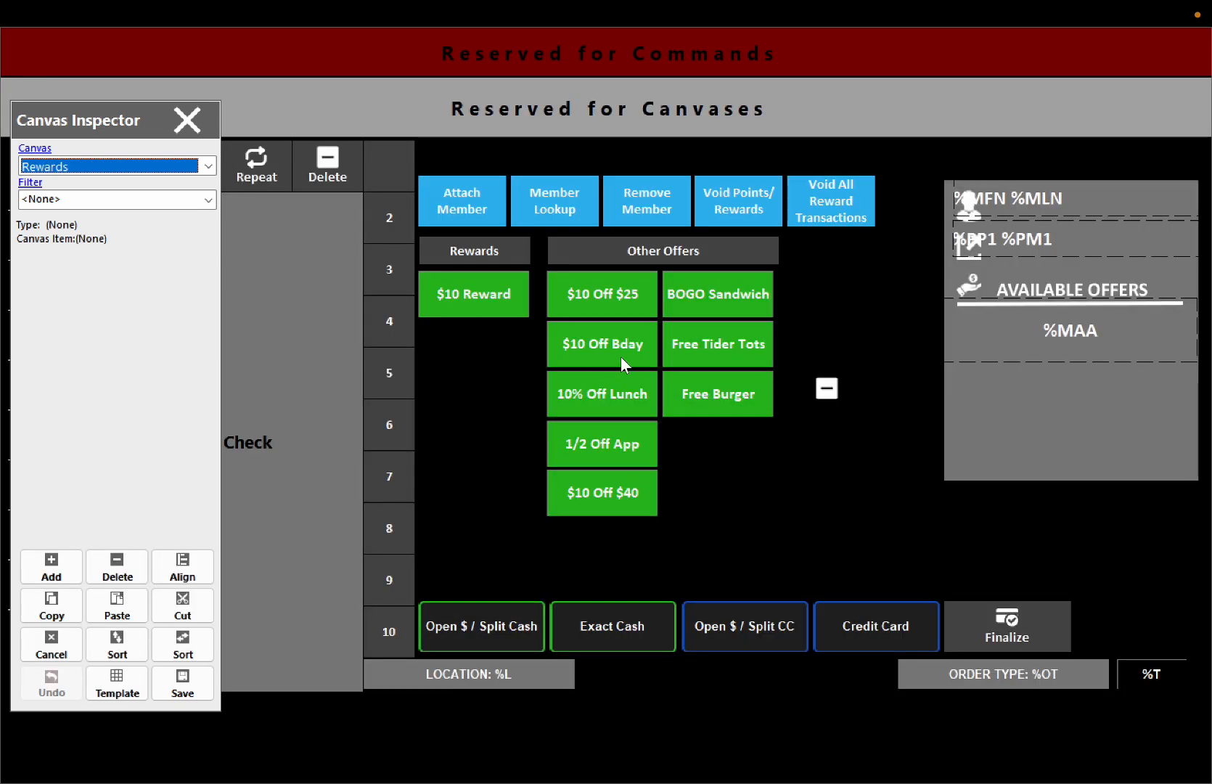
{"action": "left_click", "coordinate": [737, 393]}
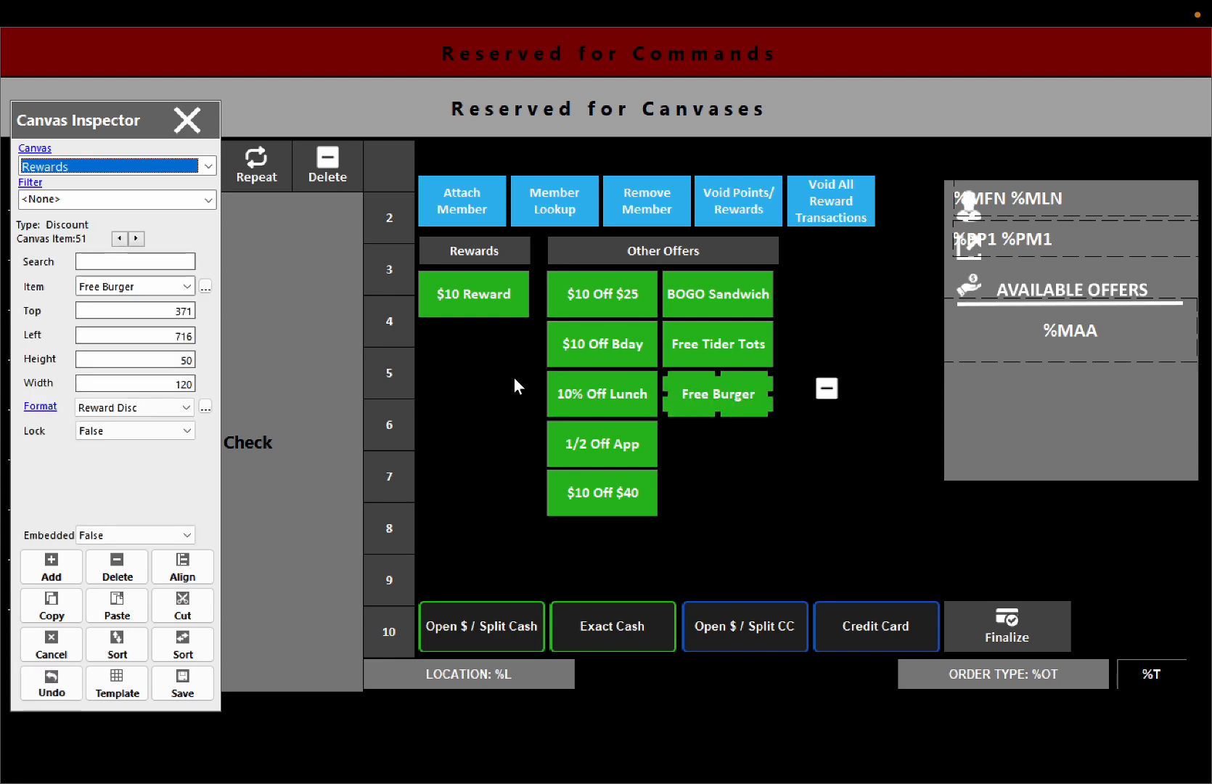
{"action": "left_click", "coordinate": [48, 609]}
{"action": "left_click", "coordinate": [122, 607]}
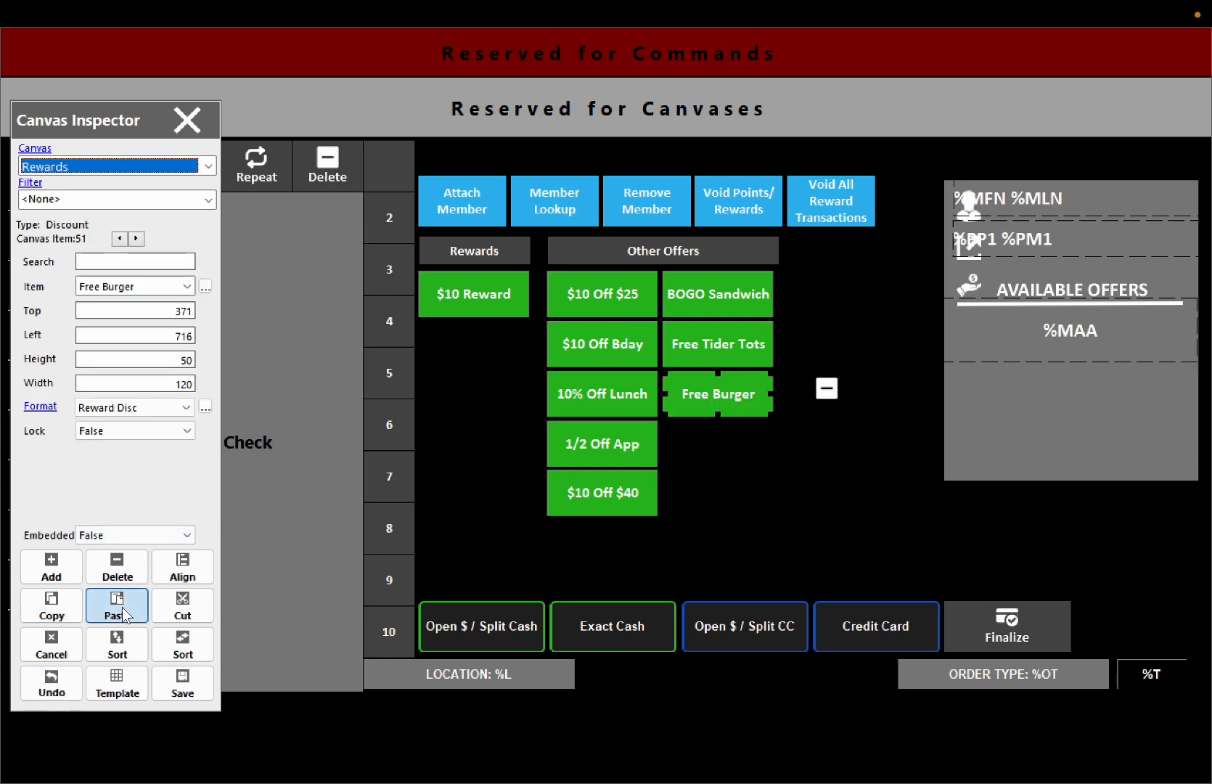
{"action": "left_click_drag", "start_coordinate": [720, 400], "coordinate": [707, 444]}
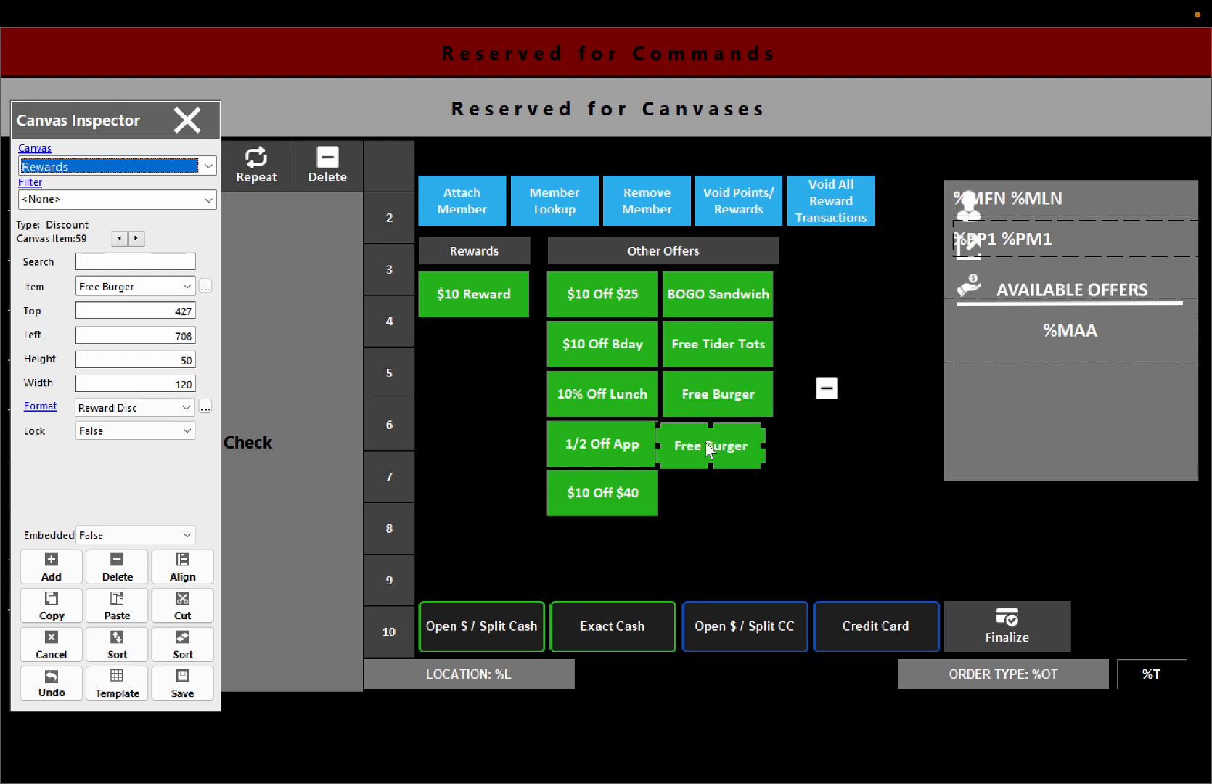
- Make the new button apply the $5 off $25 discount and save the canvas
{"action": "left_click", "coordinate": [187, 286]}
{"action": "left_click", "coordinate": [123, 320]}
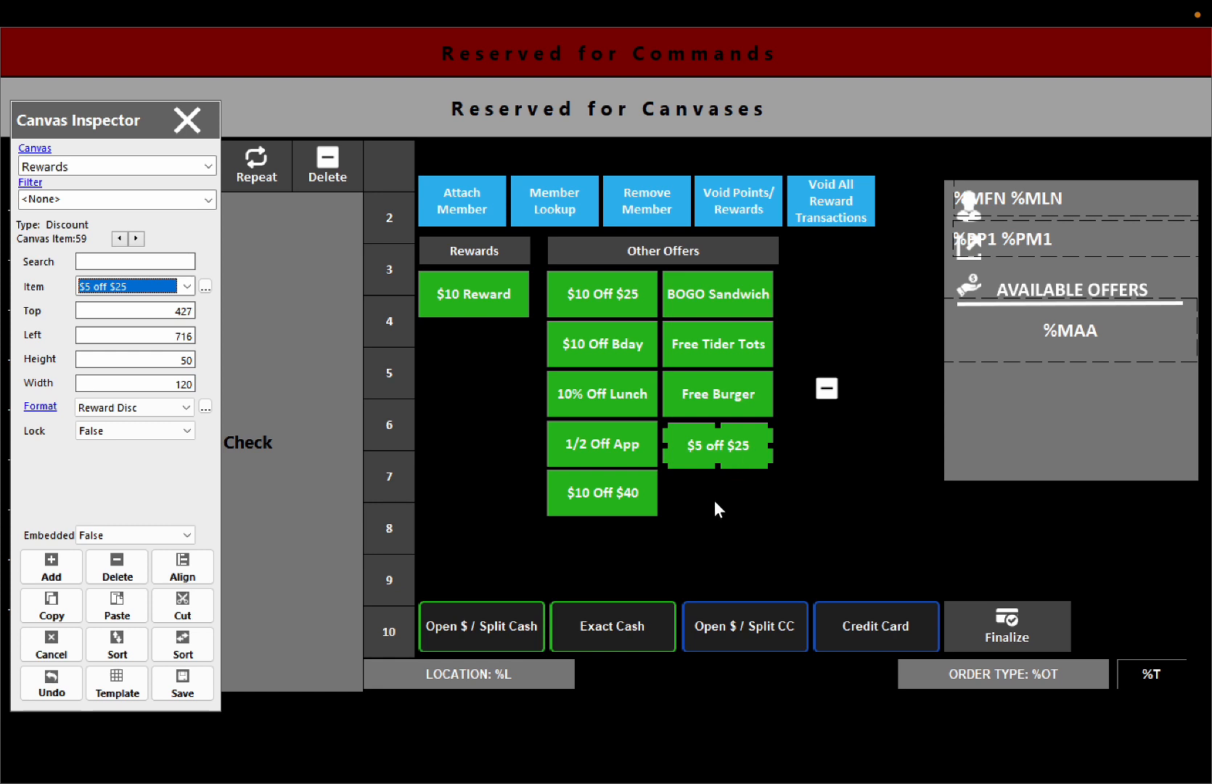
{"action": "left_click", "coordinate": [182, 683]}
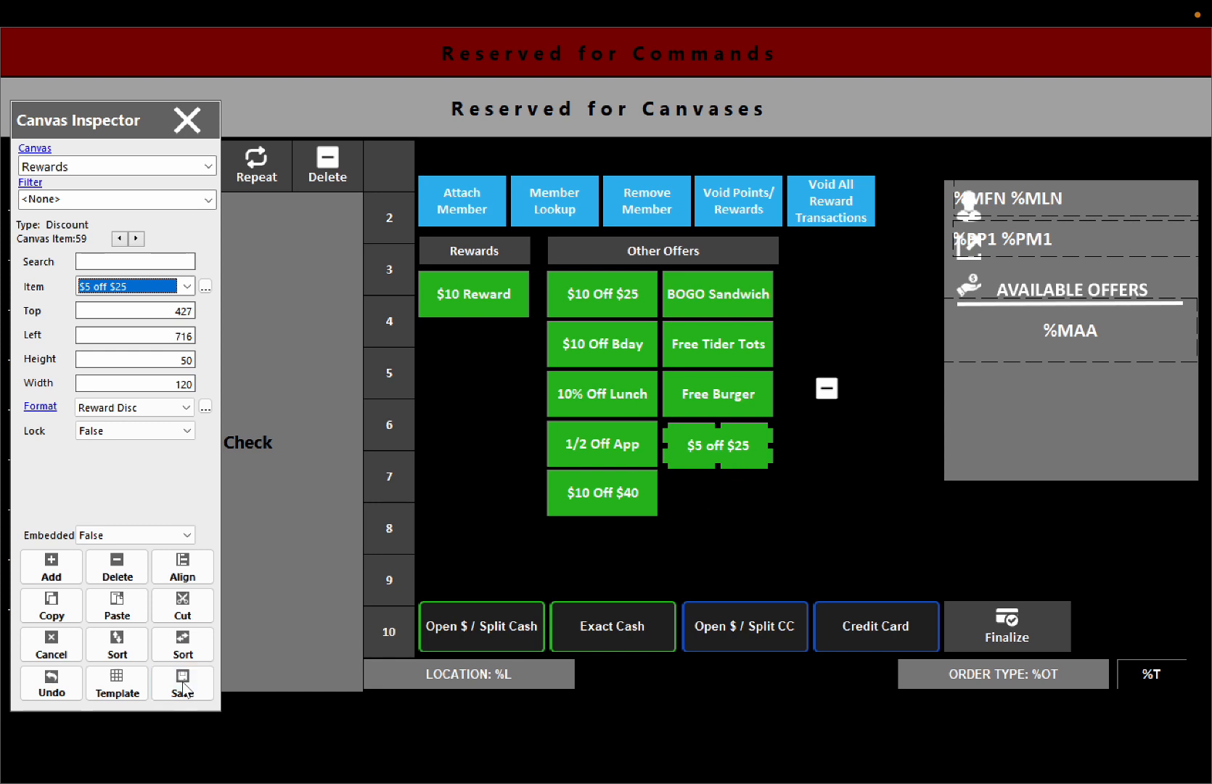
{"action": "left_click", "coordinate": [477, 401]}
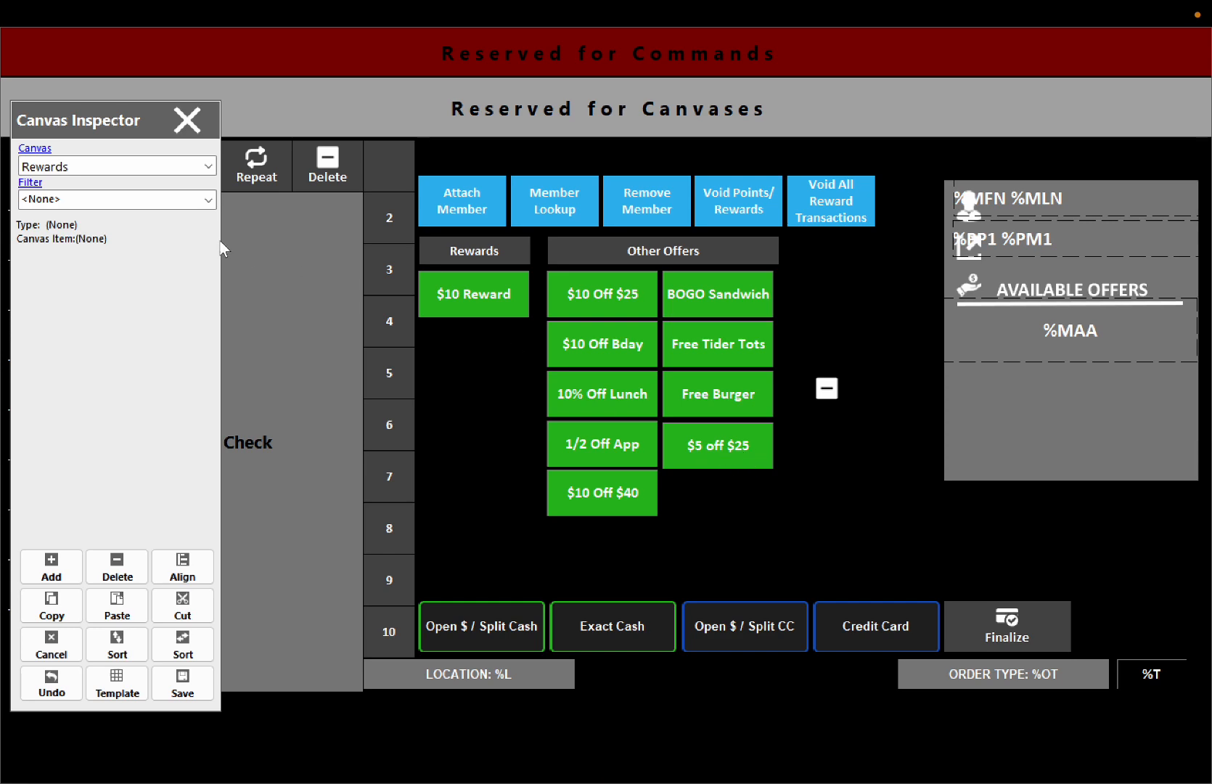
- Close the canvas designer and the back office
{"action": "key", "text": "ctrl+Left"}
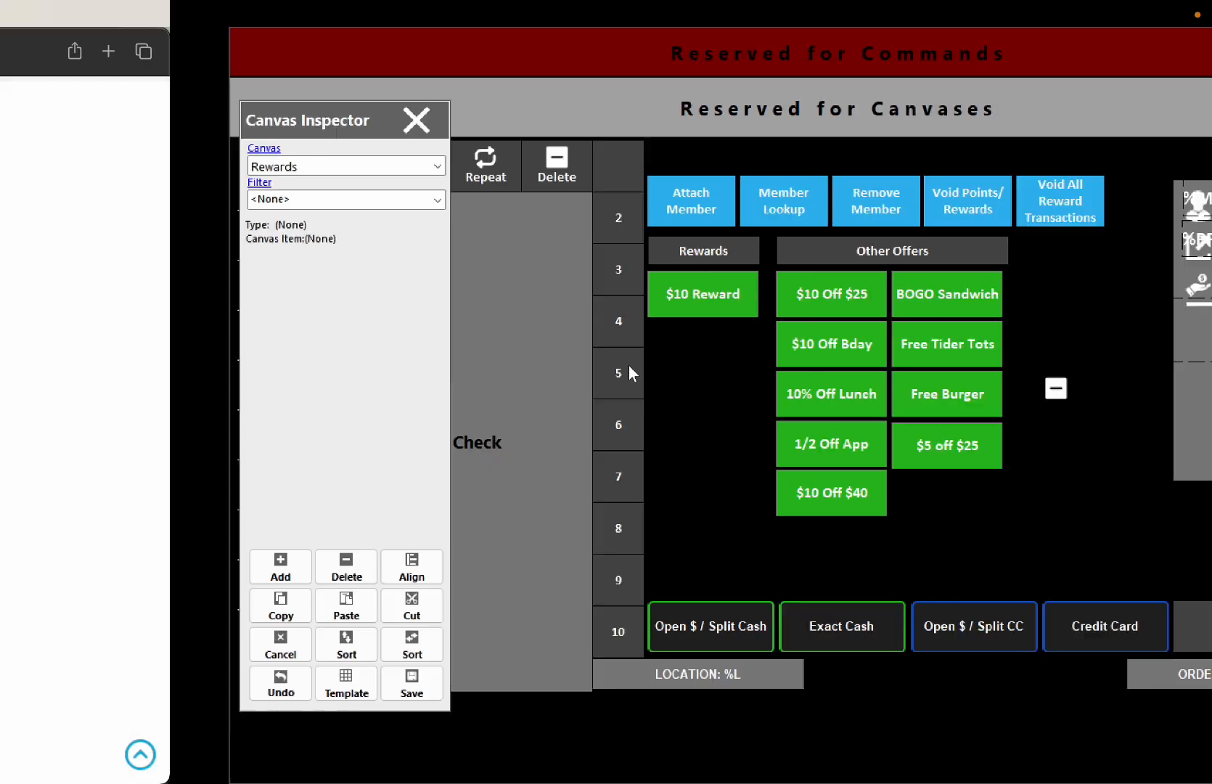
{"action": "left_click", "coordinate": [662, 577]}
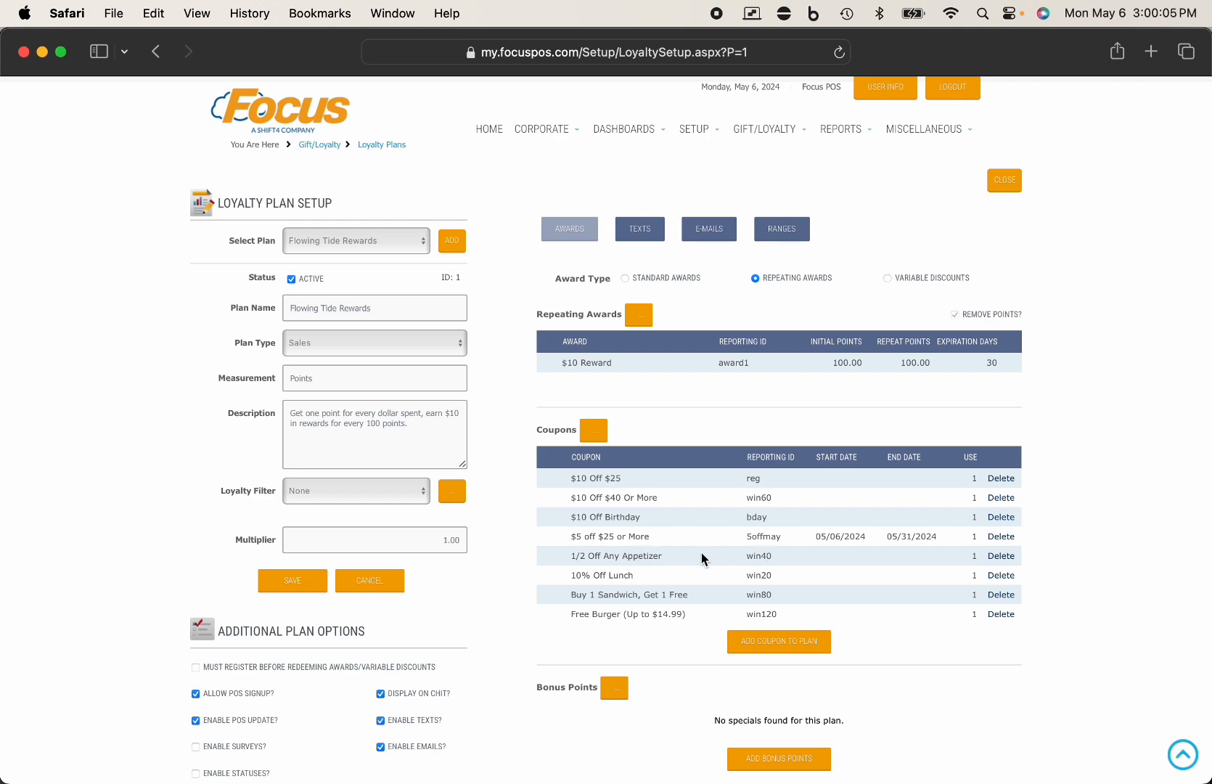
{"action": "key", "text": "ctrl+Right"}
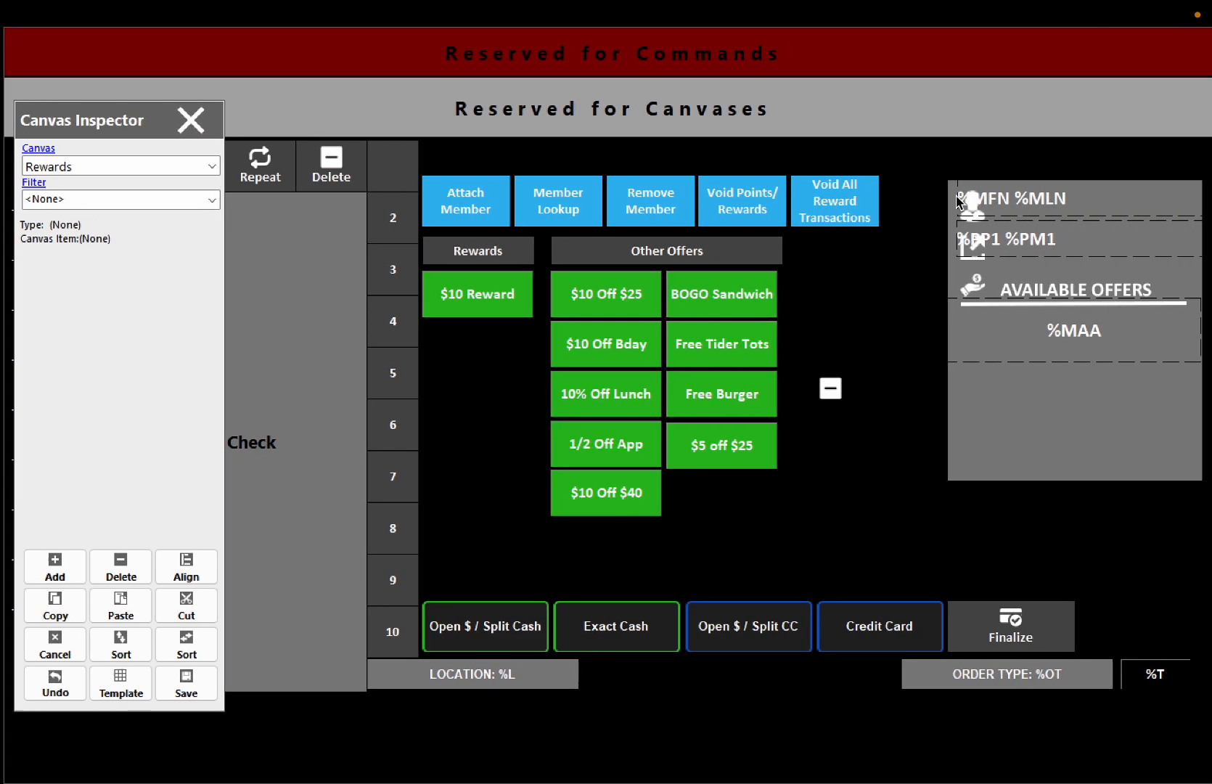
{"action": "left_click", "coordinate": [183, 120]}
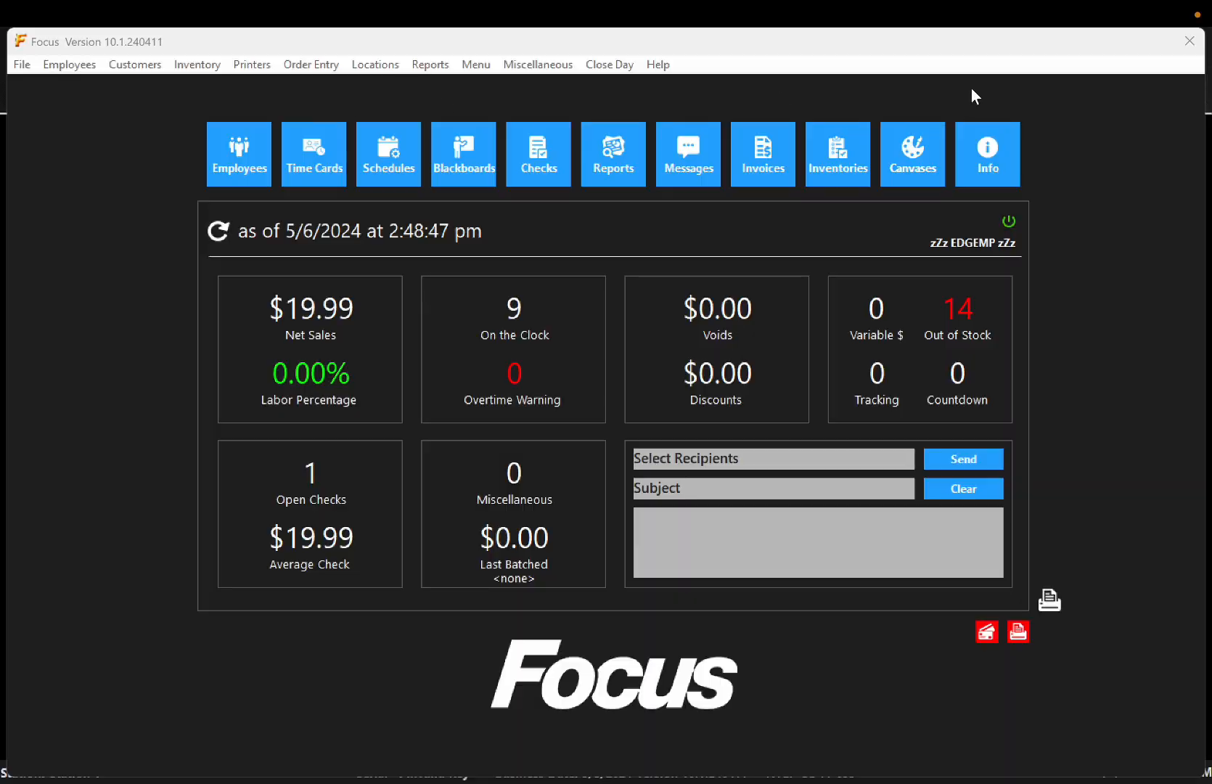
{"action": "left_click", "coordinate": [1185, 38]}
- Log in with the PIN and ring seven Bacardi 151 onto table G1's check
{"action": "type", "text": "1111"}
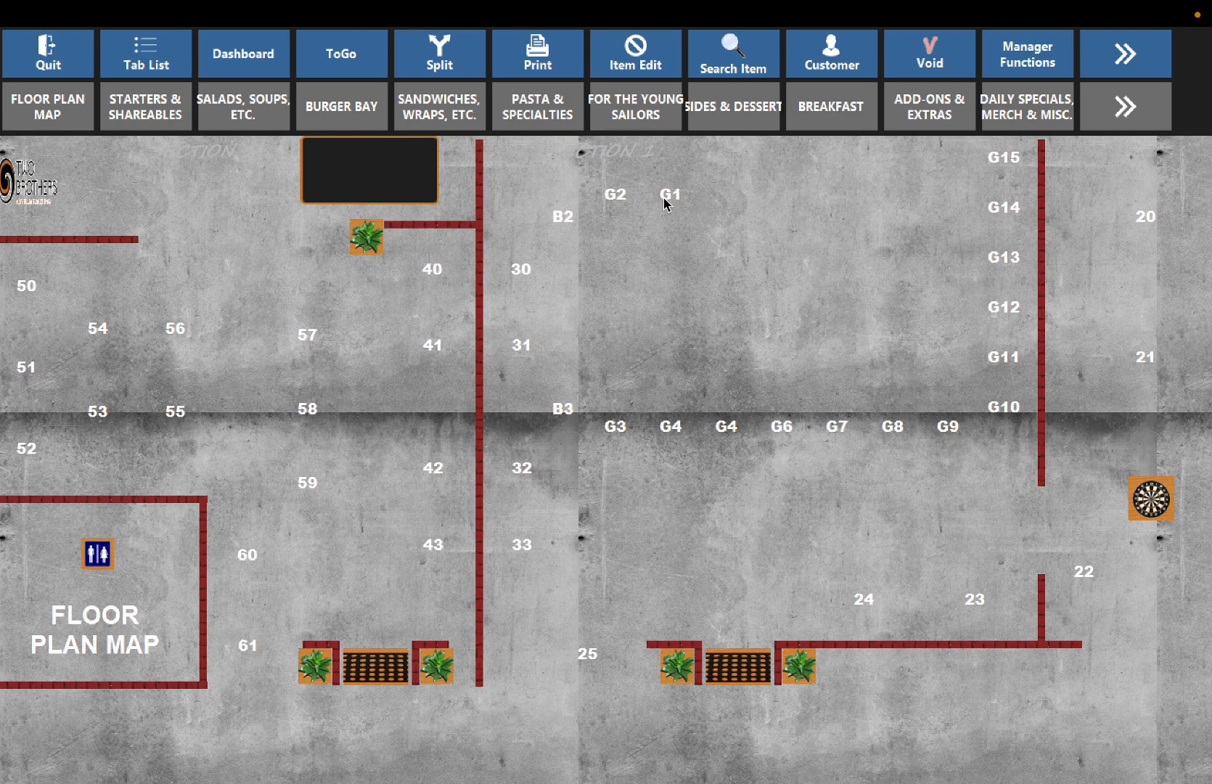
{"action": "left_click", "coordinate": [667, 203]}
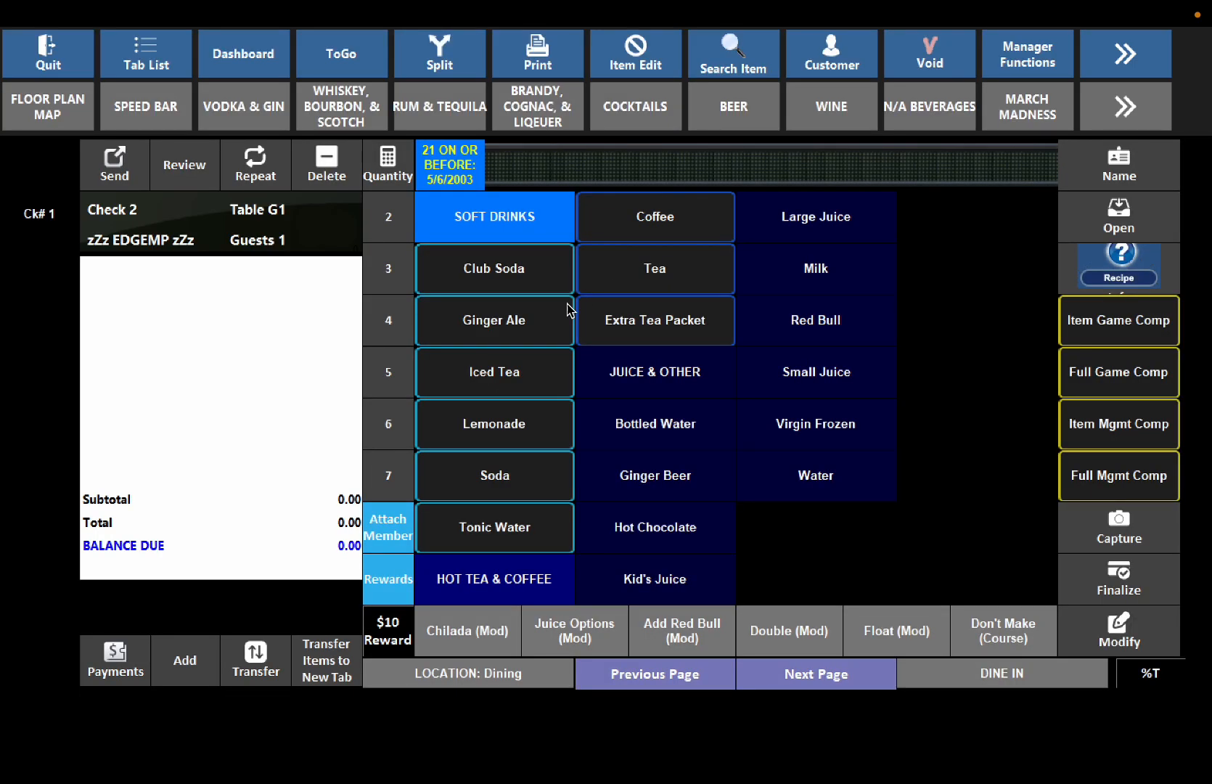
{"action": "left_click", "coordinate": [456, 105]}
{"action": "left_click", "coordinate": [490, 269]}
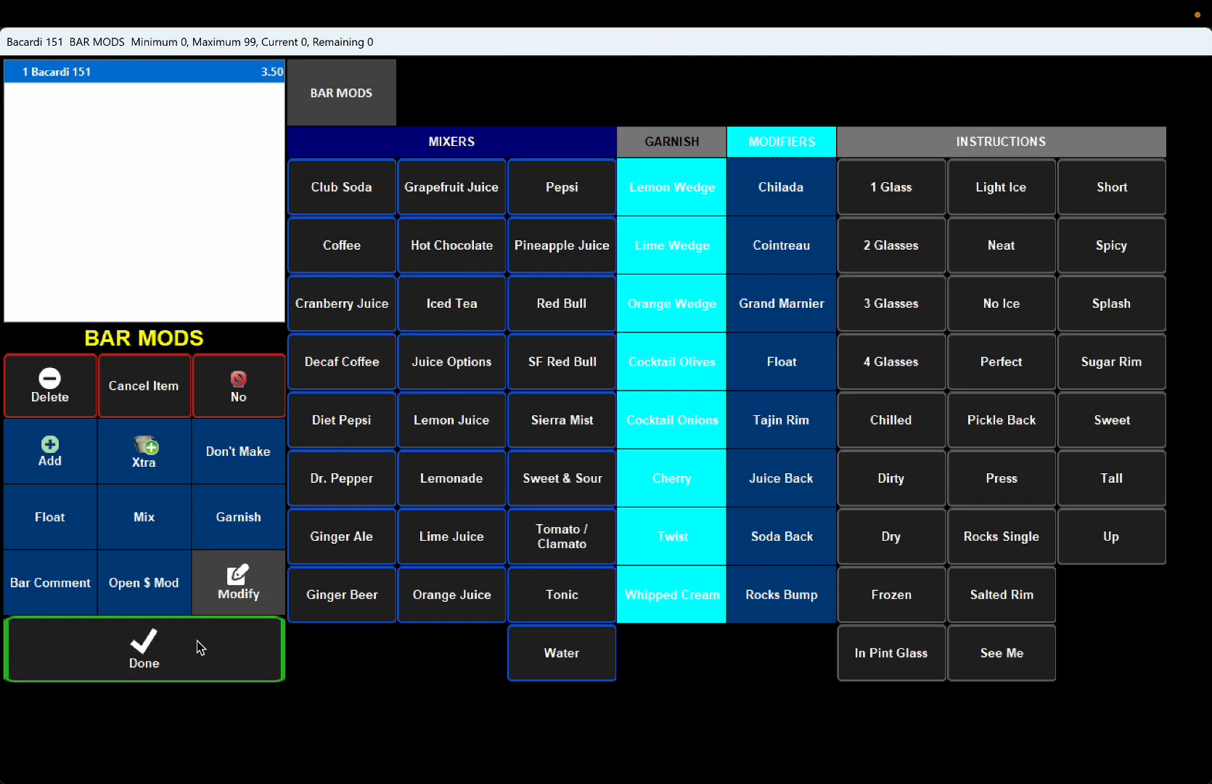
{"action": "left_click", "coordinate": [201, 647]}
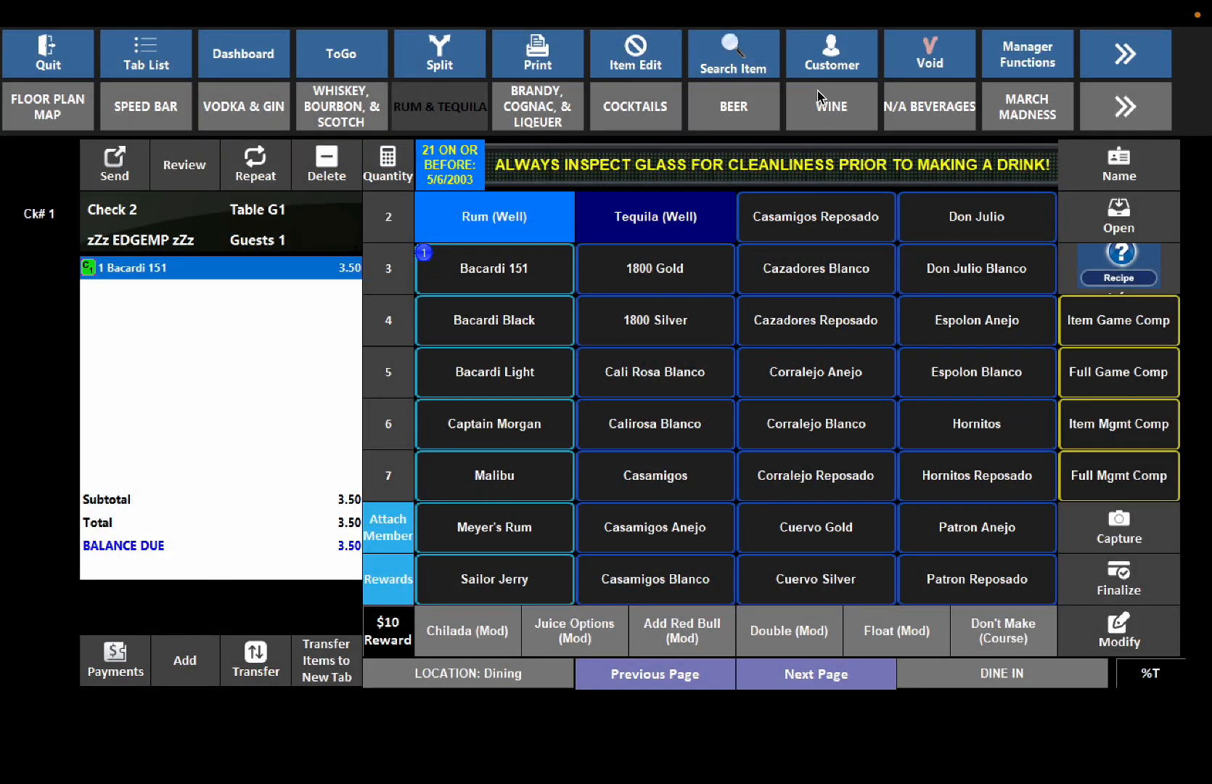
{"action": "left_click", "coordinate": [253, 168]}
{"action": "left_click", "coordinate": [253, 169]}
{"action": "left_click", "coordinate": [253, 168]}
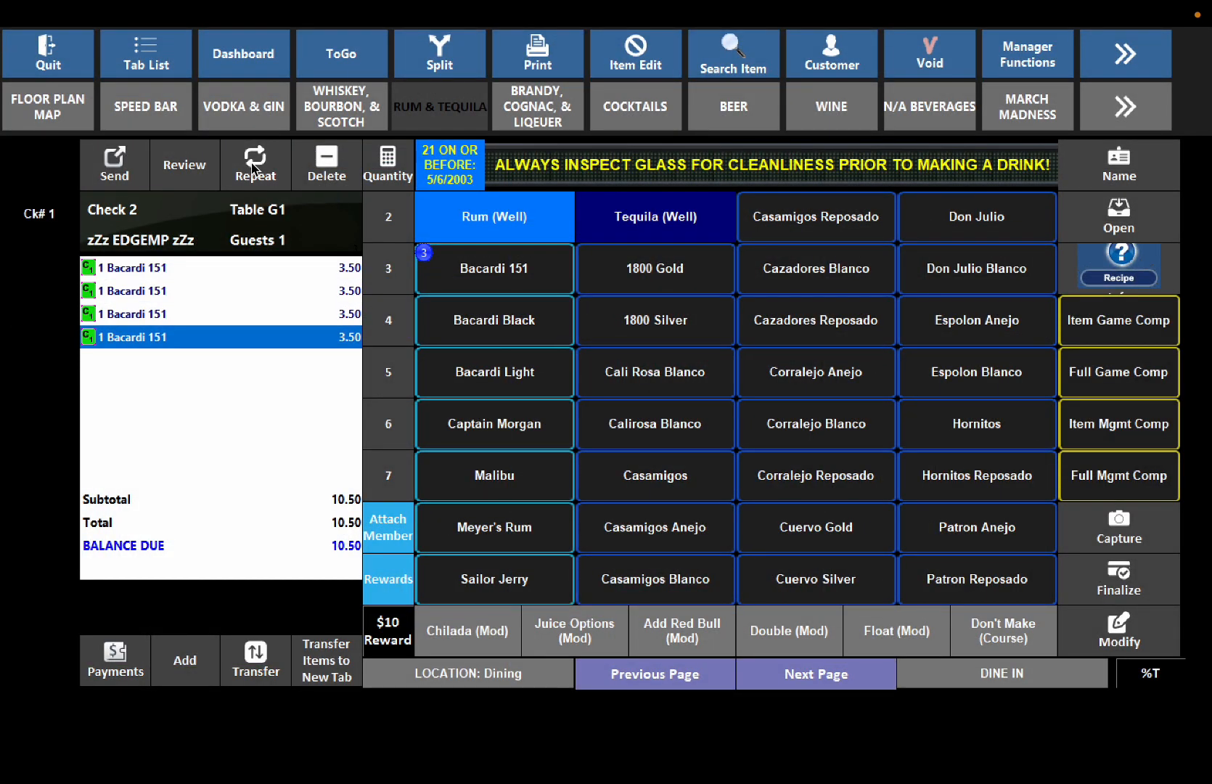
{"action": "left_click", "coordinate": [254, 169]}
{"action": "left_click", "coordinate": [254, 168]}
{"action": "left_click", "coordinate": [253, 168]}
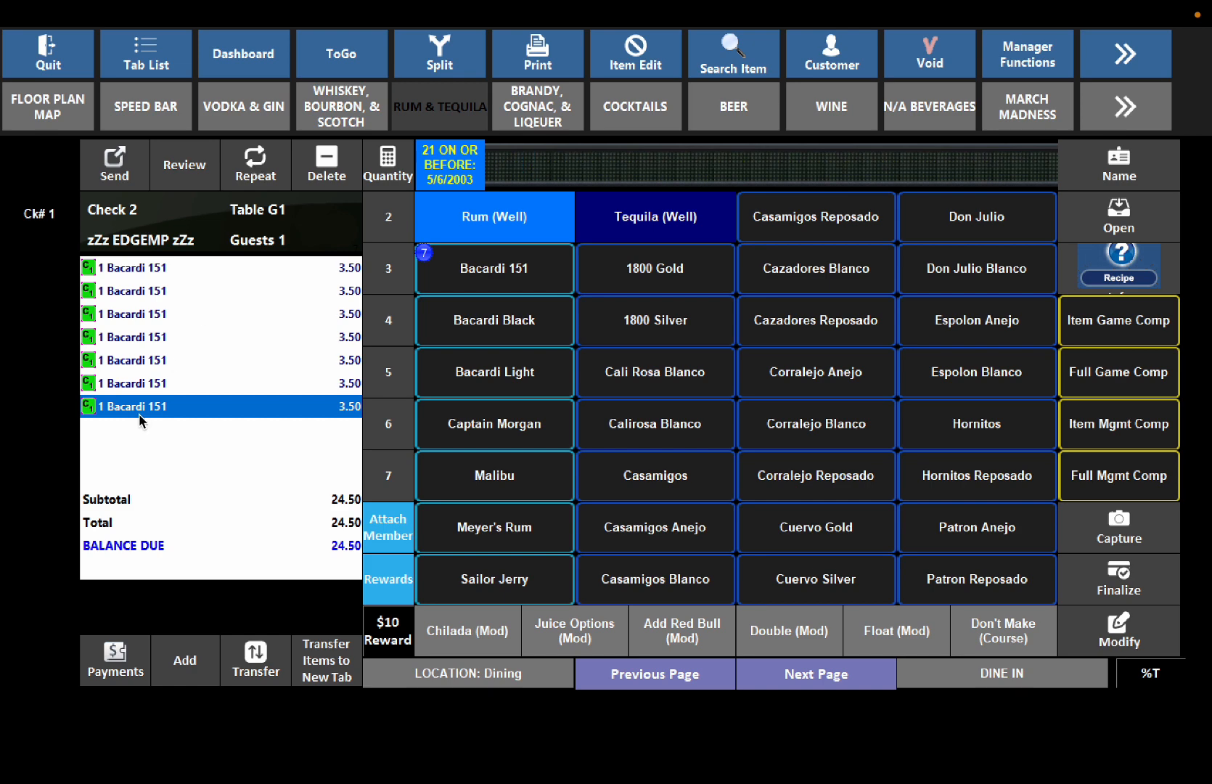
- Attach the loyalty member by mobile number and show their rewards, including $5 off $25
{"action": "left_click", "coordinate": [390, 526]}
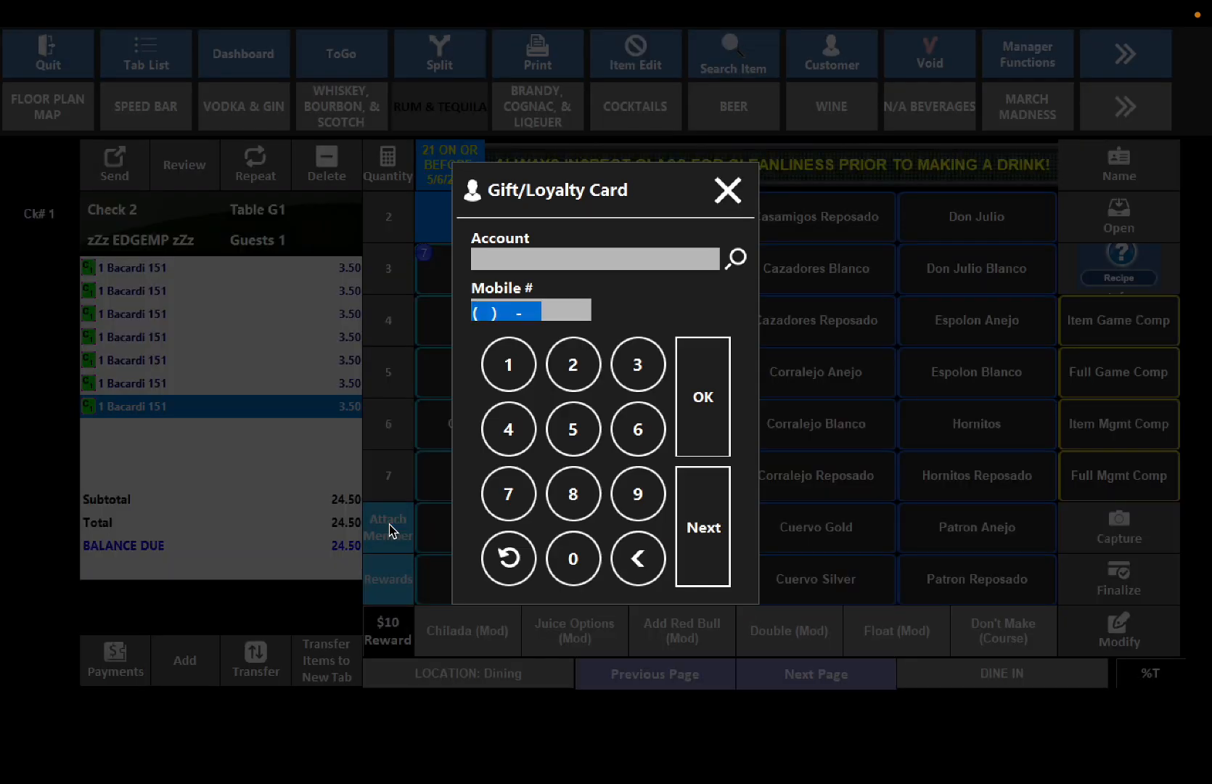
{"action": "type", "text": "5555551234"}
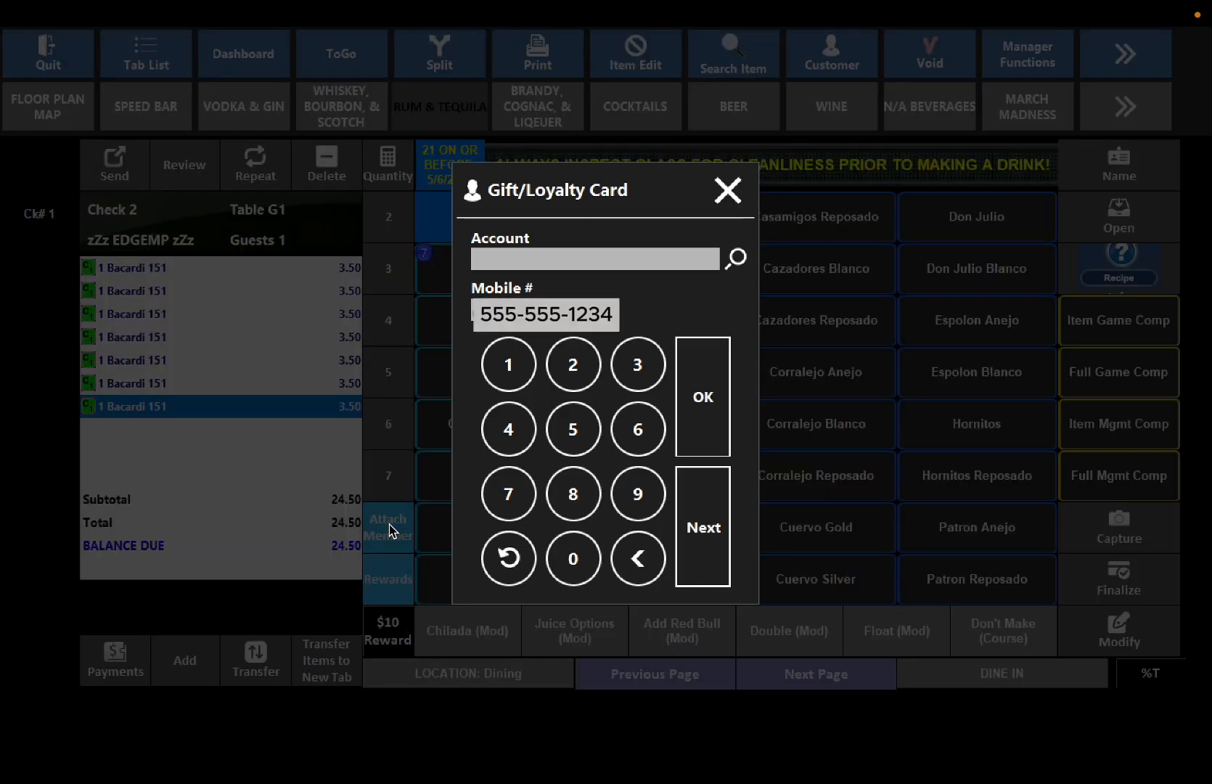
{"action": "key", "text": "Return"}
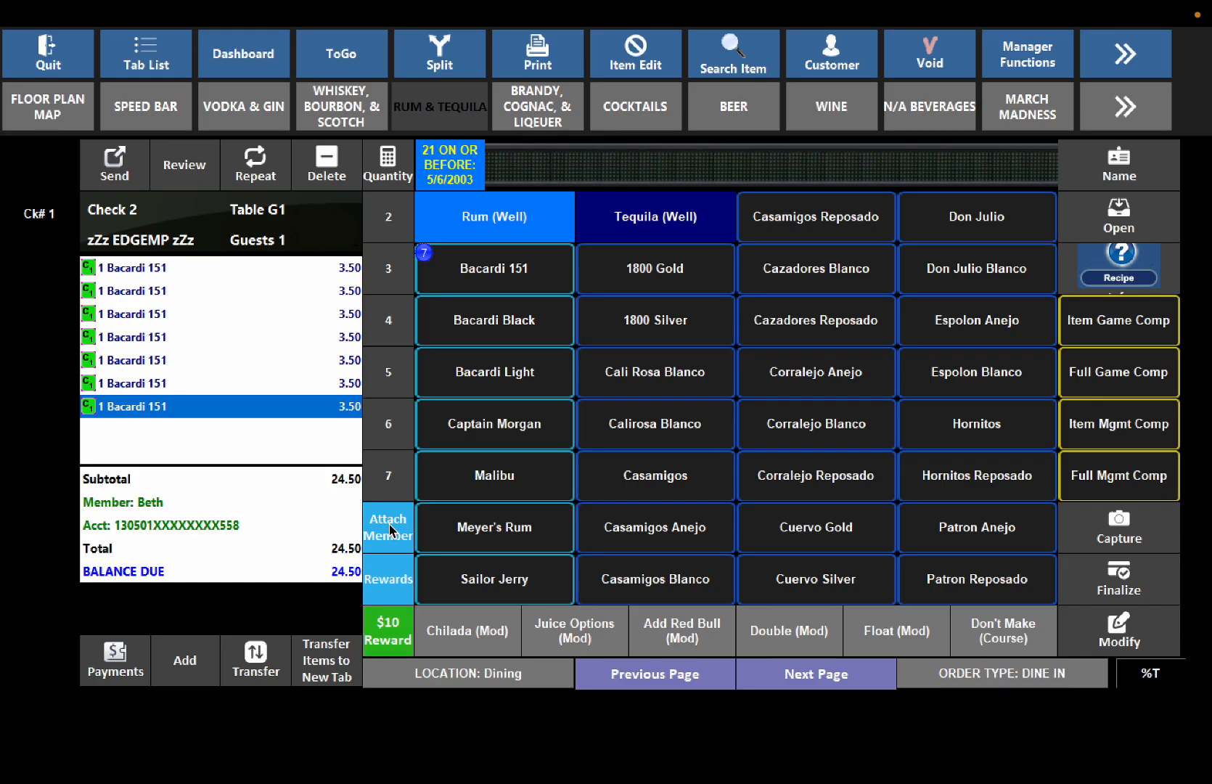
{"action": "left_click", "coordinate": [389, 585]}
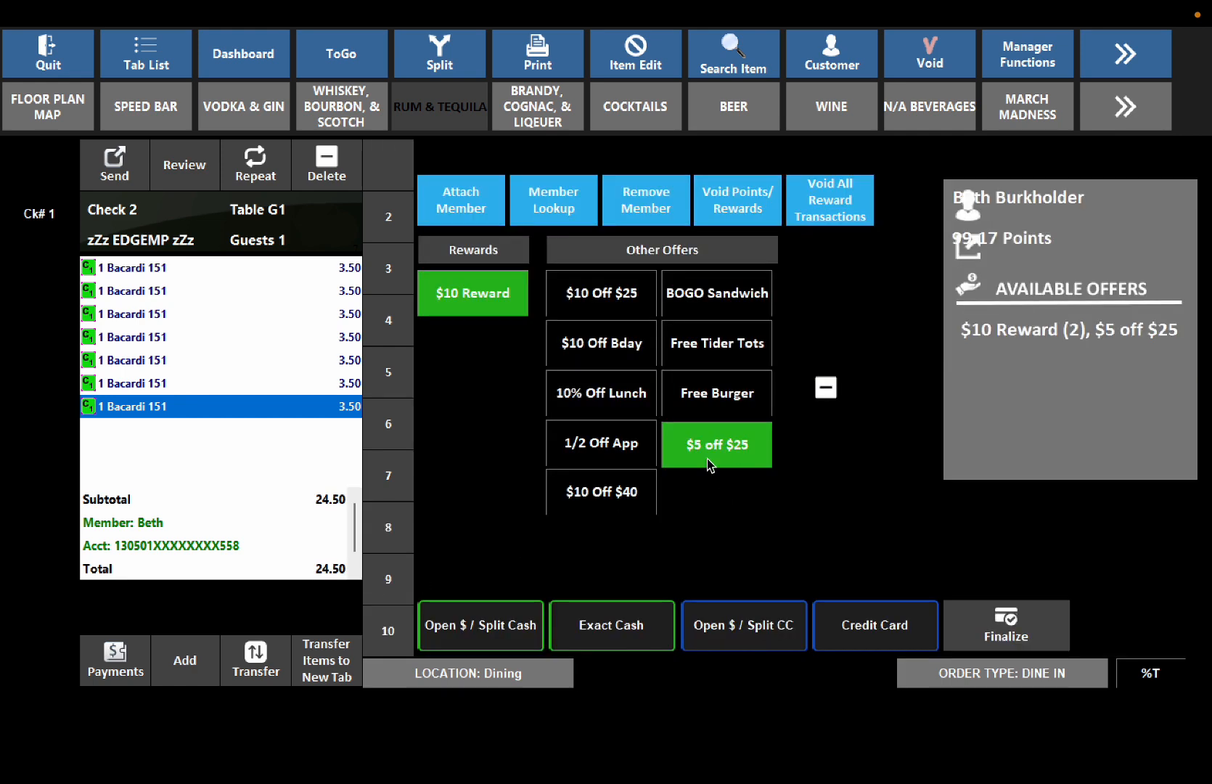